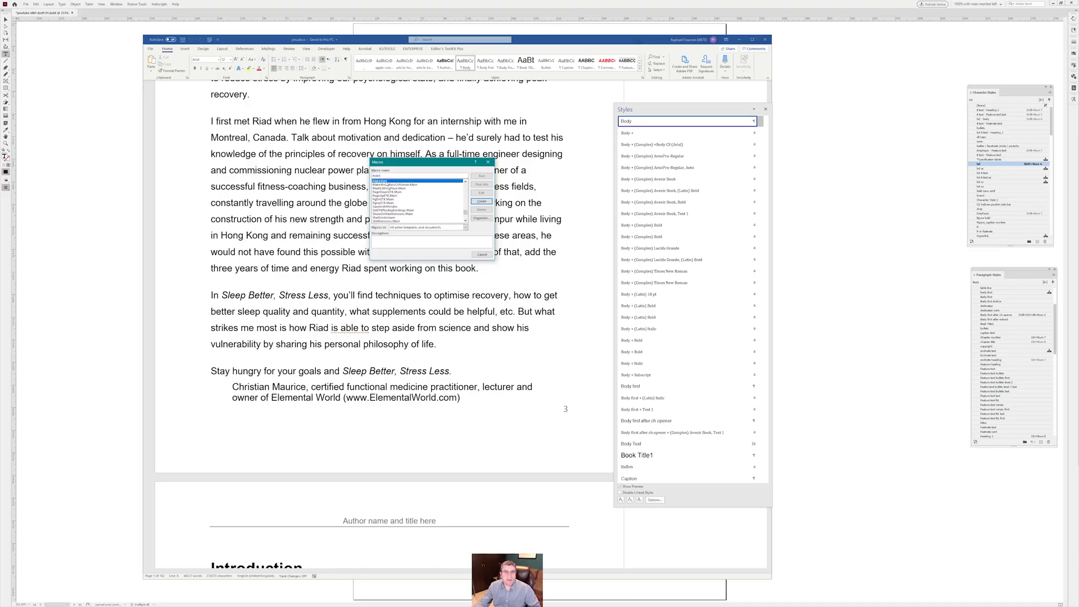
Replace the macro module's code with the new MakeStyle and ApplyStyle code and close the VBA editor
click(481, 193)
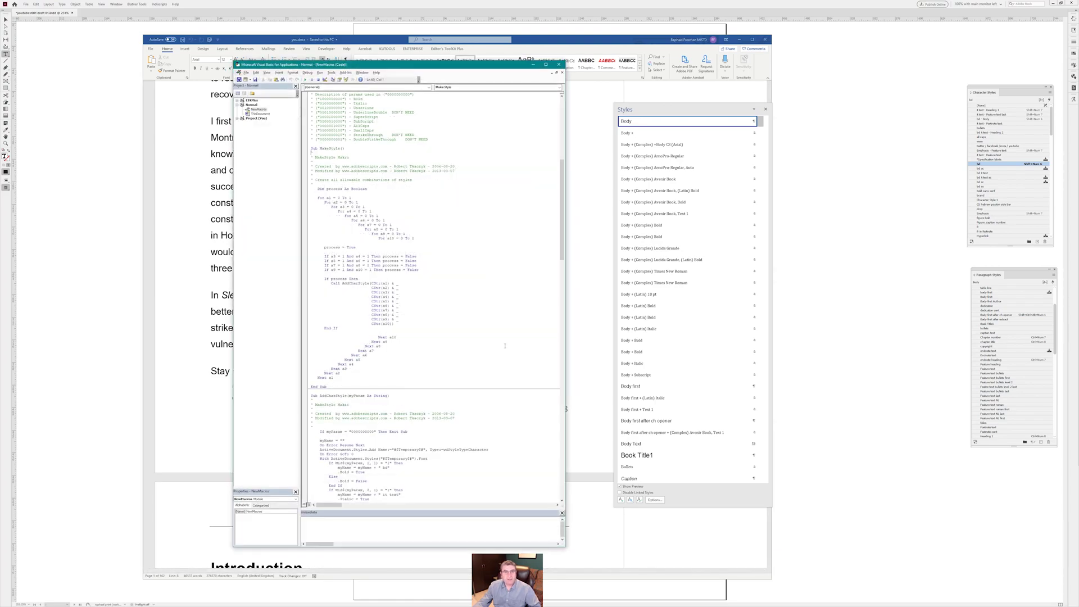
scroll(423, 251, down, 1)
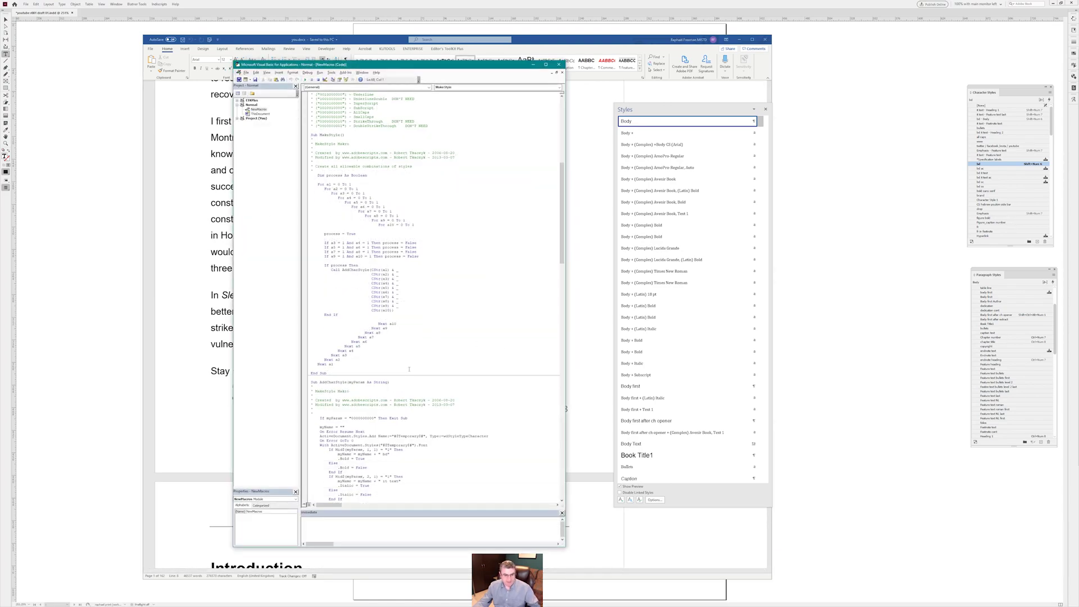
key(ctrl+a)
key(ctrl+v)
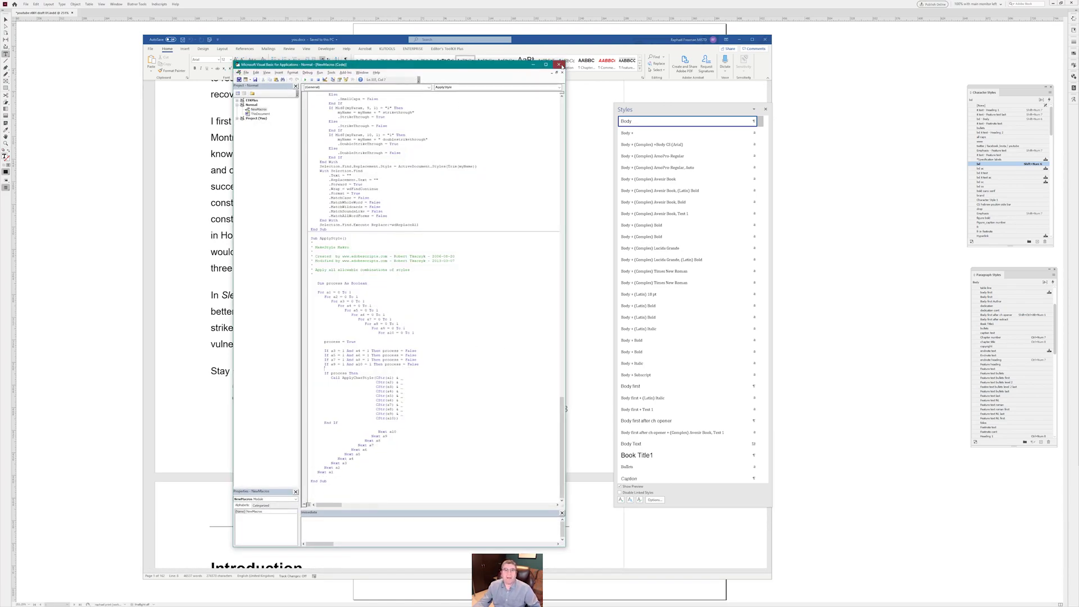
click(559, 64)
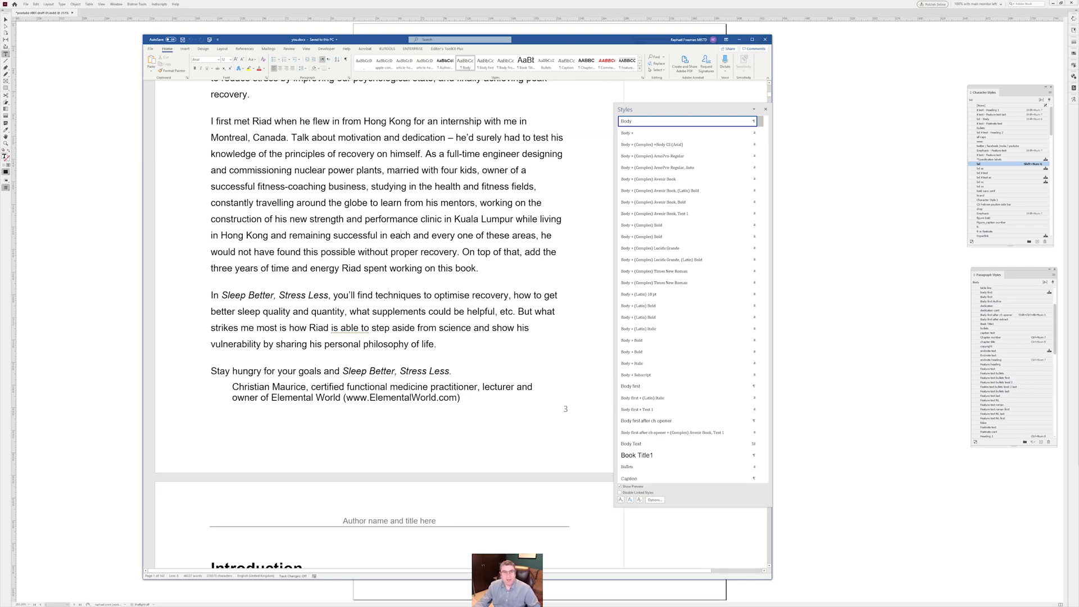
Filter the macro list by 'make' and run the MakeStyle macro on the manuscript
scroll(426, 517, down, 1)
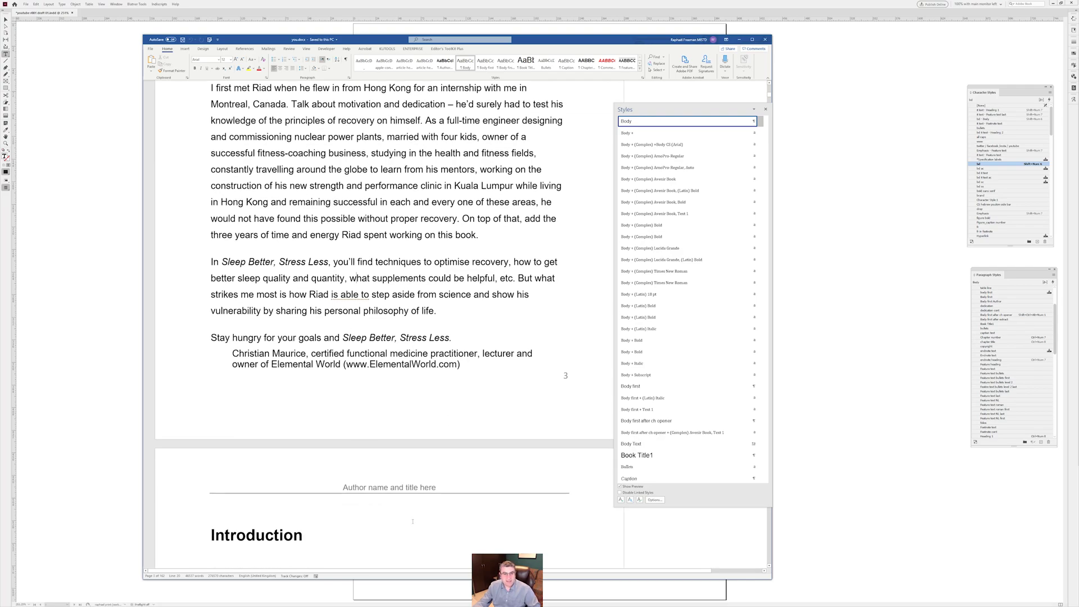
scroll(356, 404, up, 3)
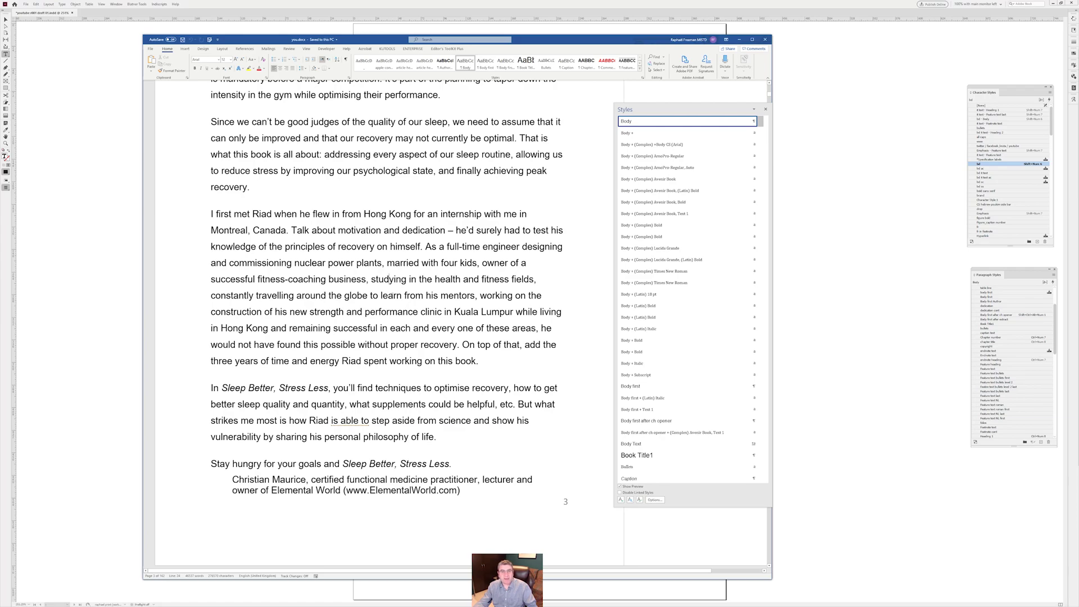
key(alt+F8)
text(make)
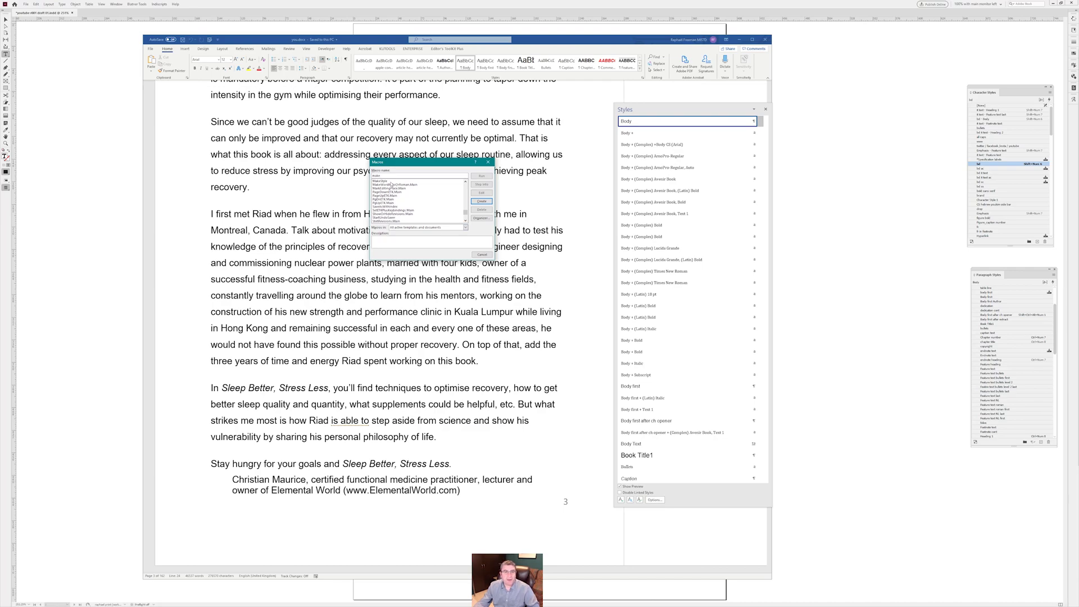
click(392, 181)
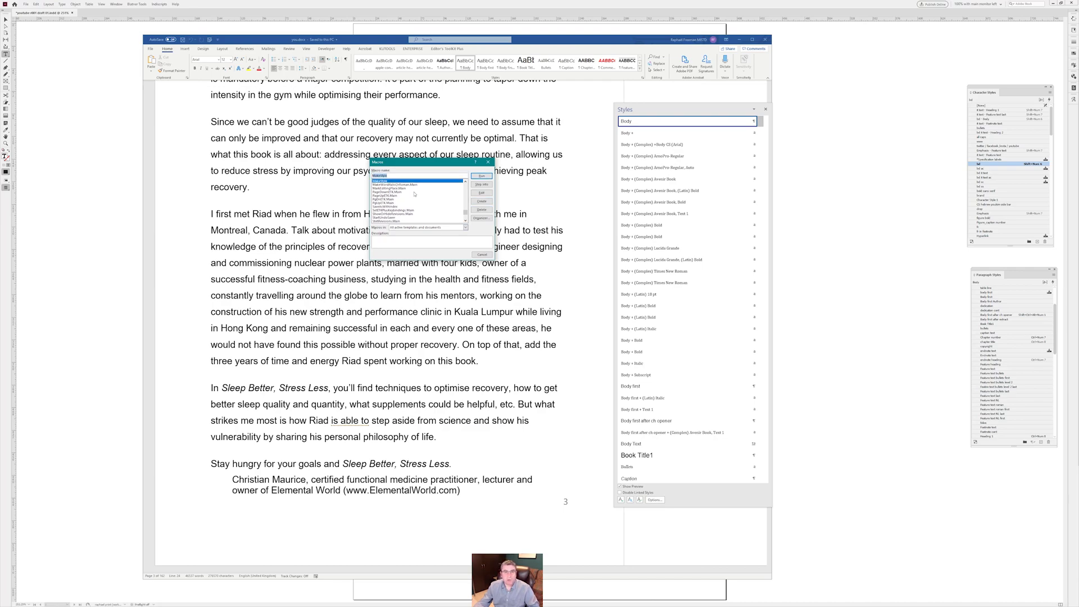
click(482, 176)
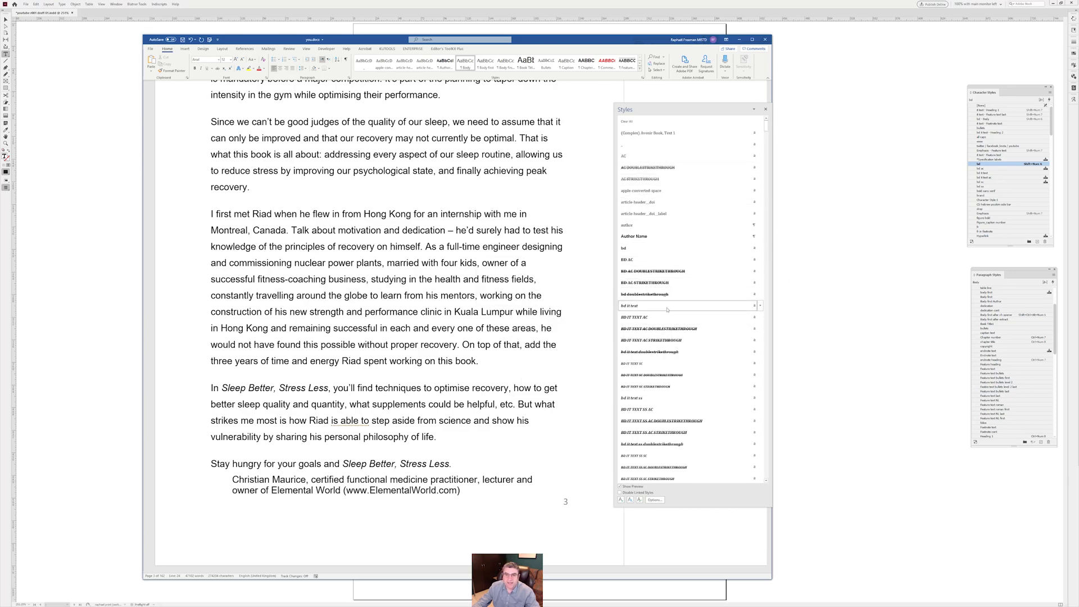
Scroll down the Styles pane through the new BD IT TEXT and IT TEXT combination styles
scroll(676, 331, down, 10)
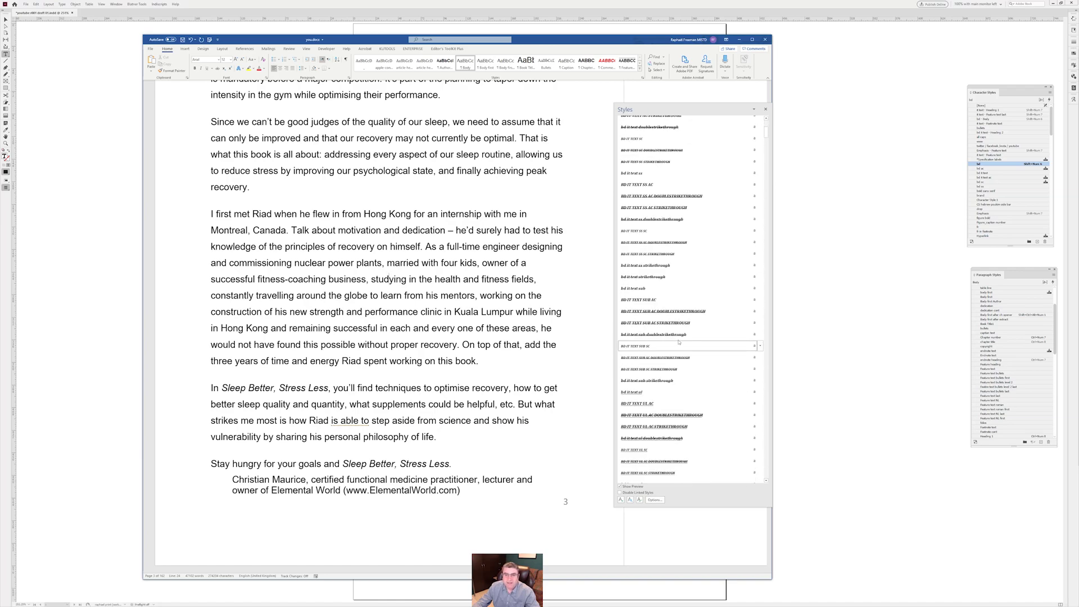
scroll(679, 341, down, 4)
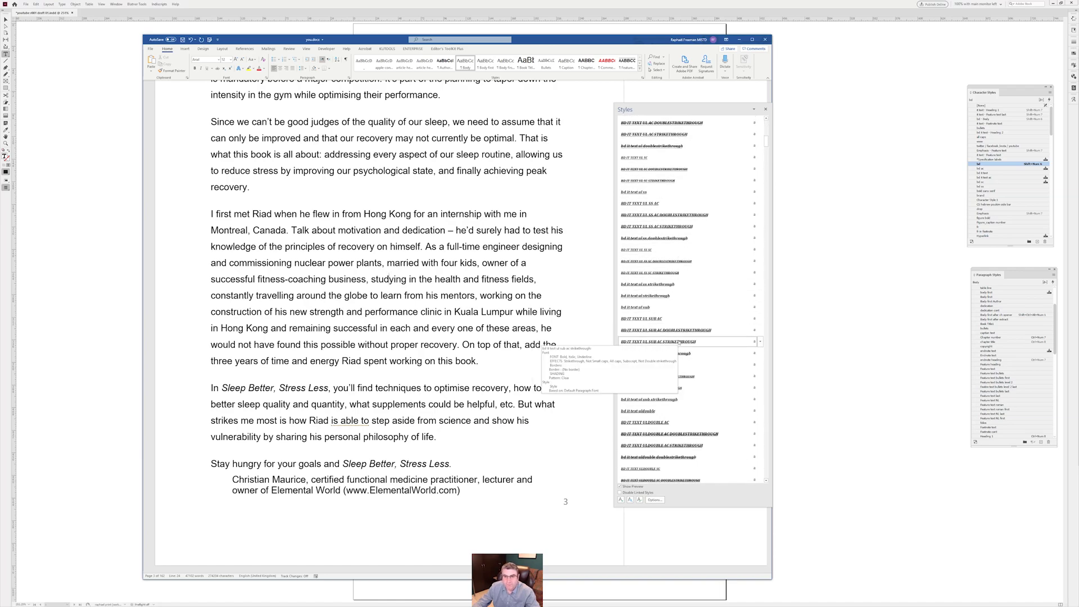
scroll(679, 342, down, 7)
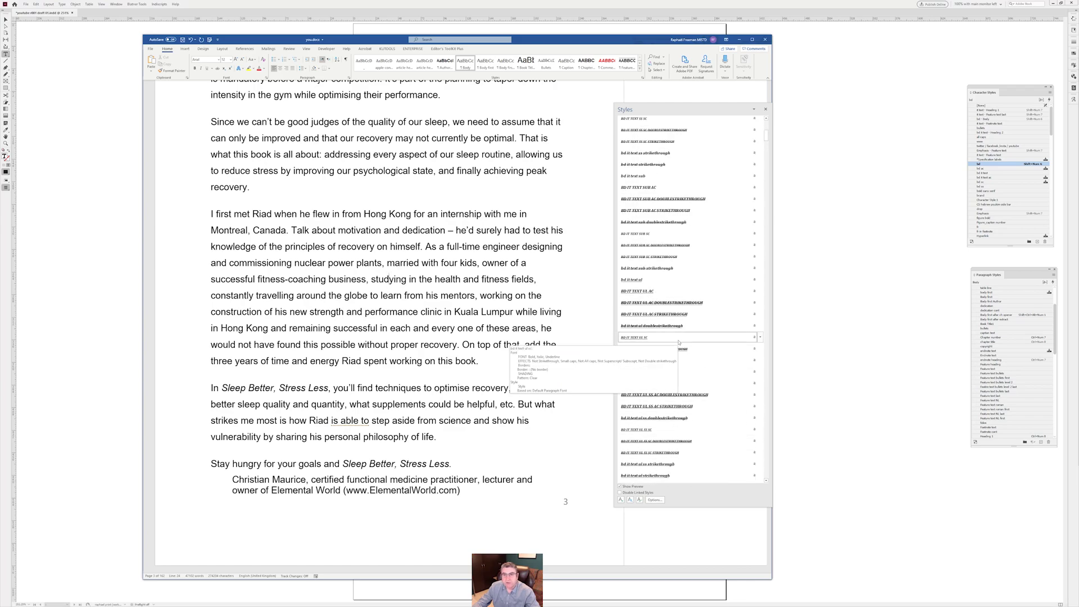
scroll(685, 357, down, 10)
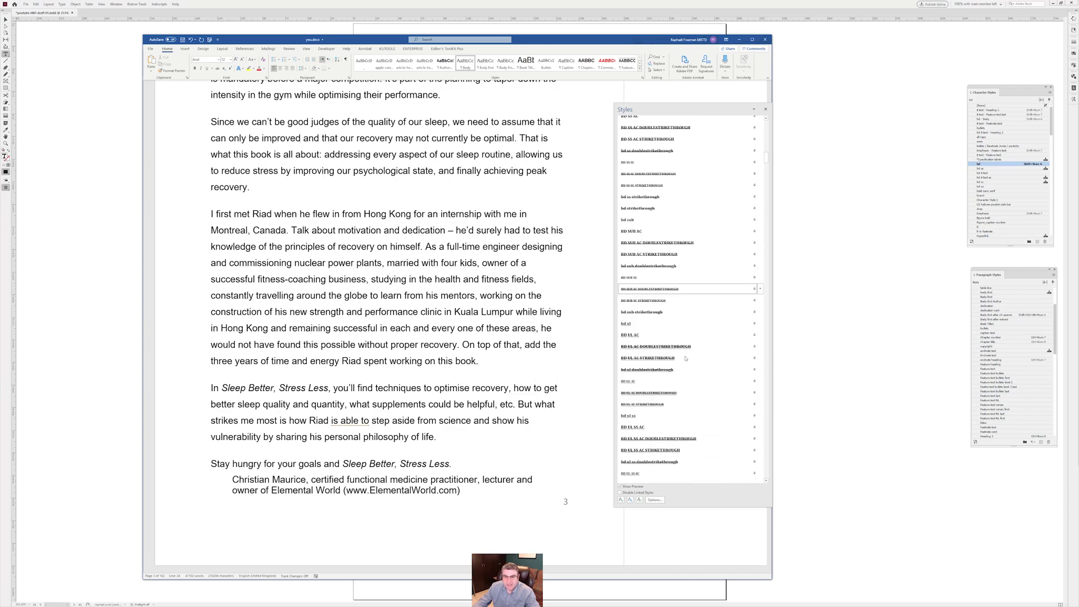
scroll(685, 358, down, 10)
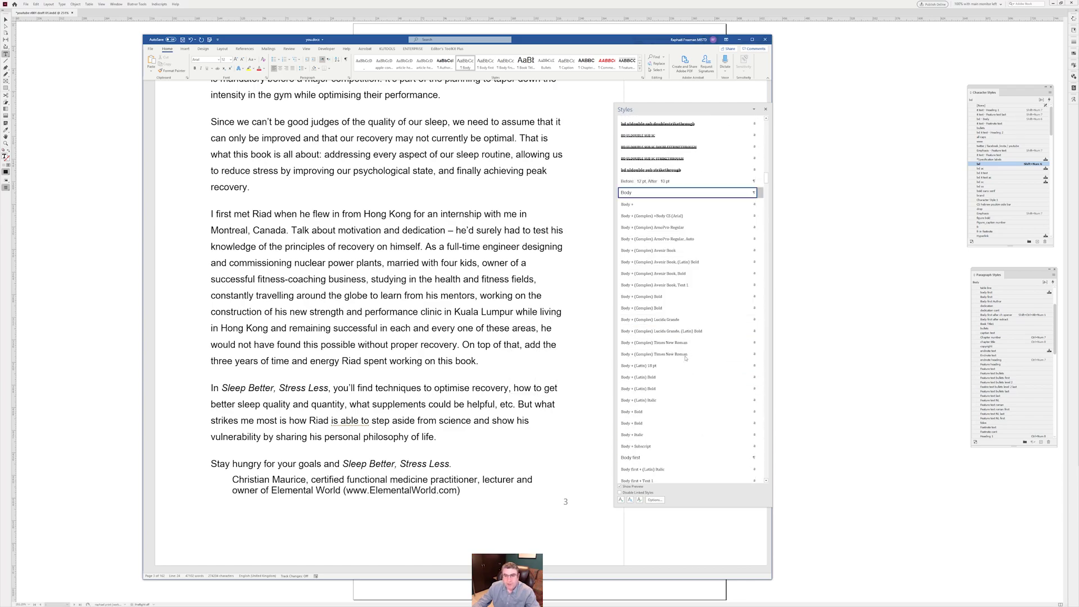
scroll(686, 377, down, 8)
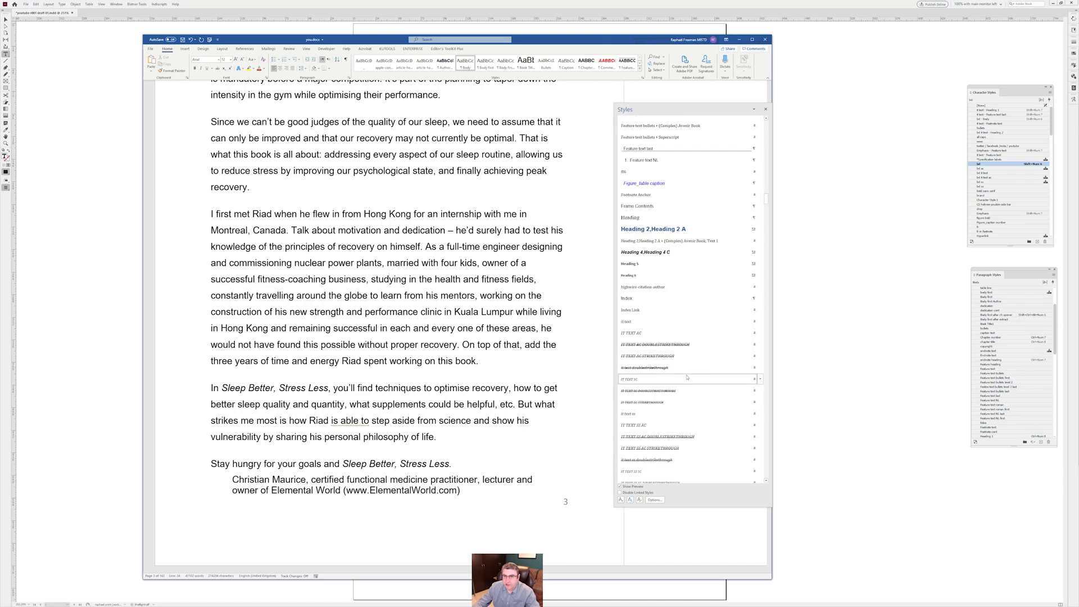
Modify the 'it text' character style so its font colour is red
right_click(648, 324)
click(712, 339)
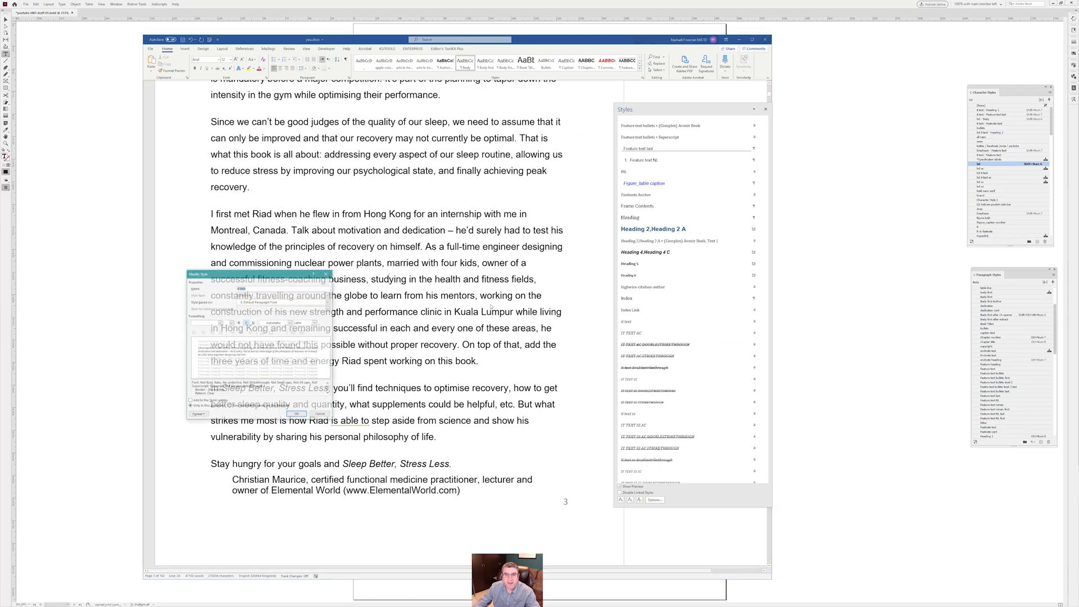
click(271, 323)
click(261, 383)
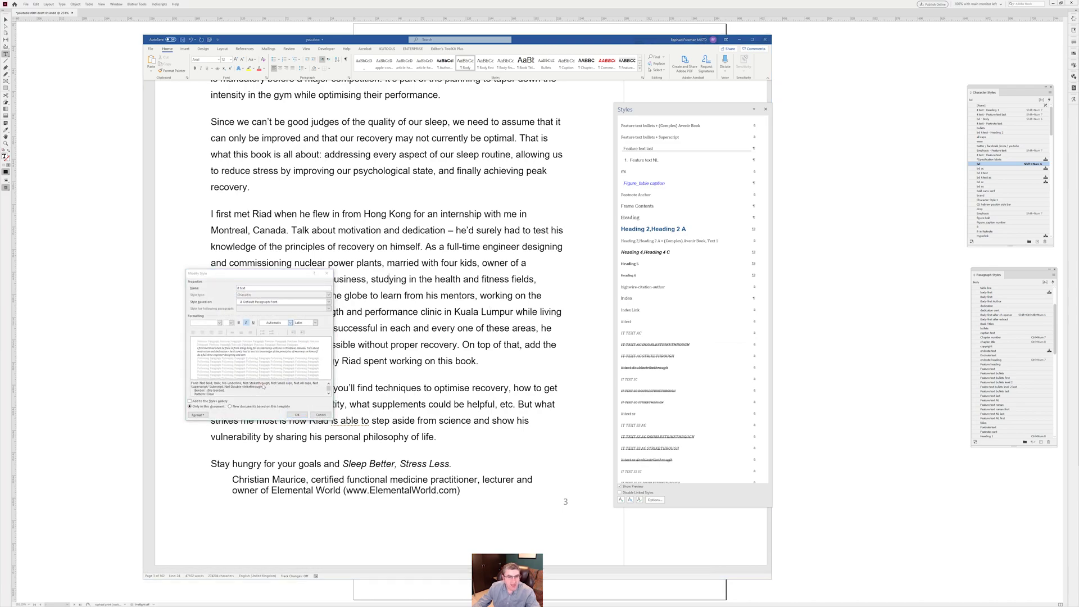
click(297, 415)
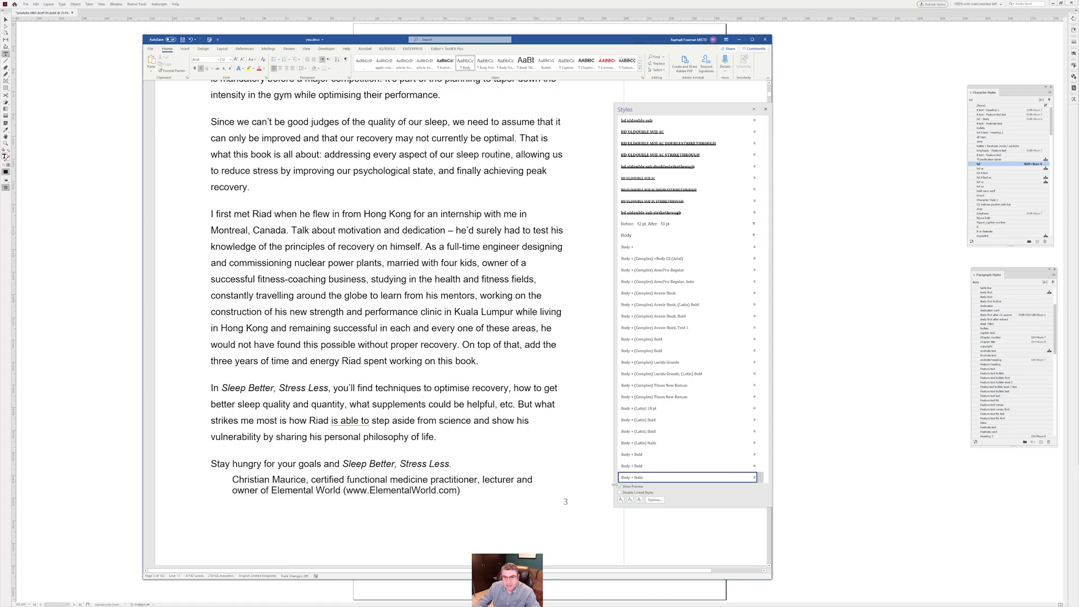
Set the Styles pane options to show only styles In use, then scroll the shortened list
click(647, 500)
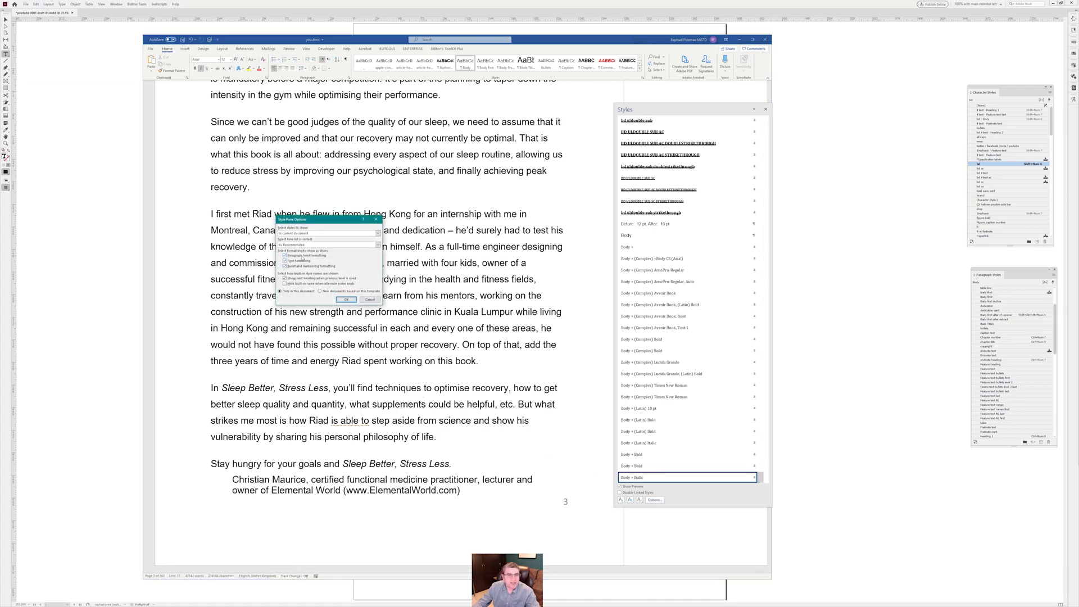
click(289, 256)
click(293, 267)
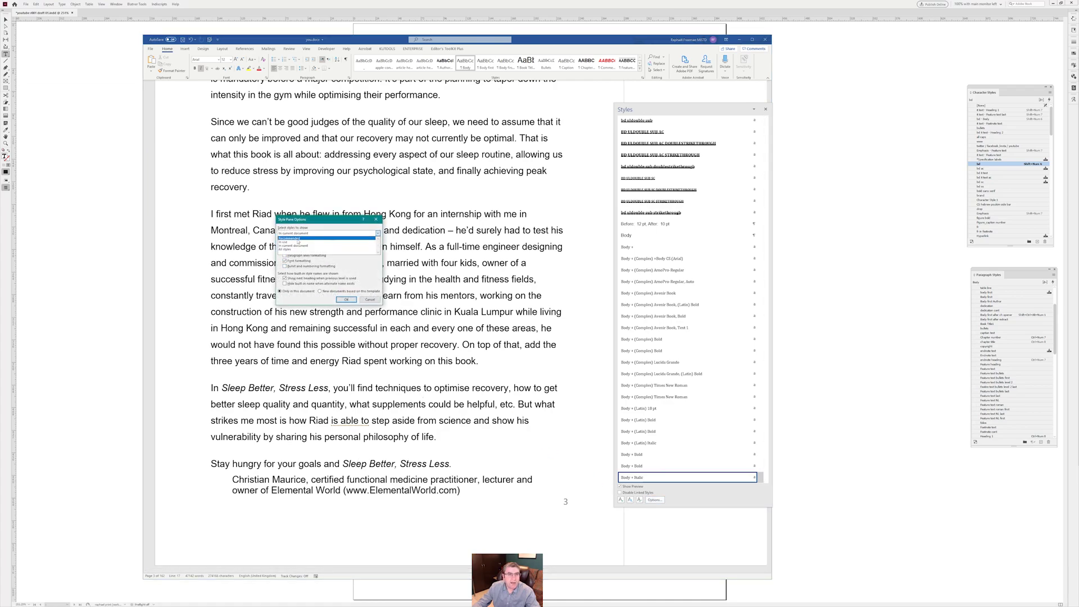
click(346, 299)
scroll(666, 337, down, 3)
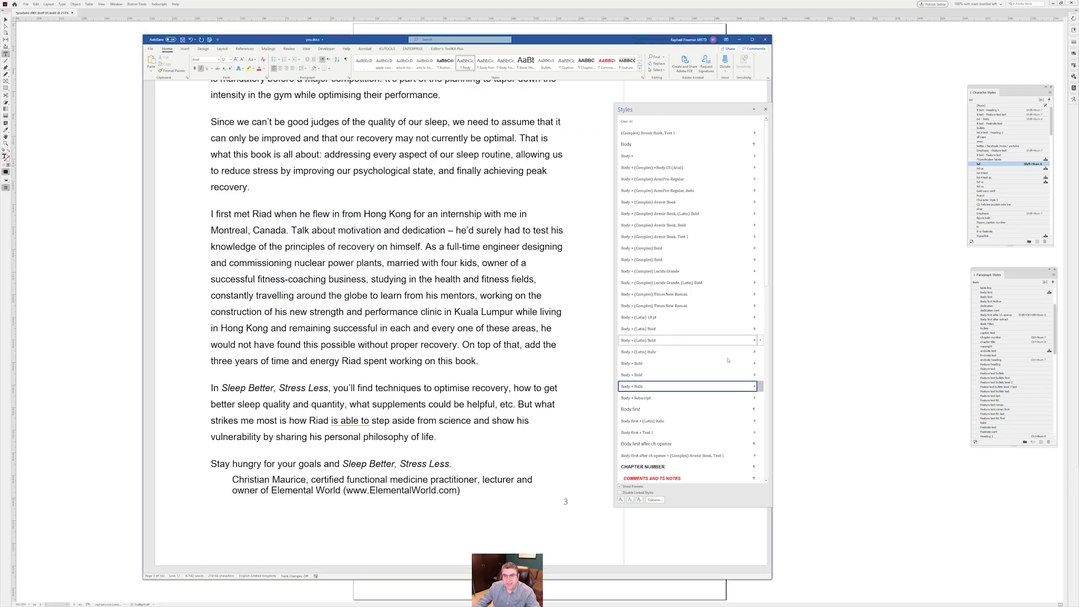
scroll(666, 336, down, 1)
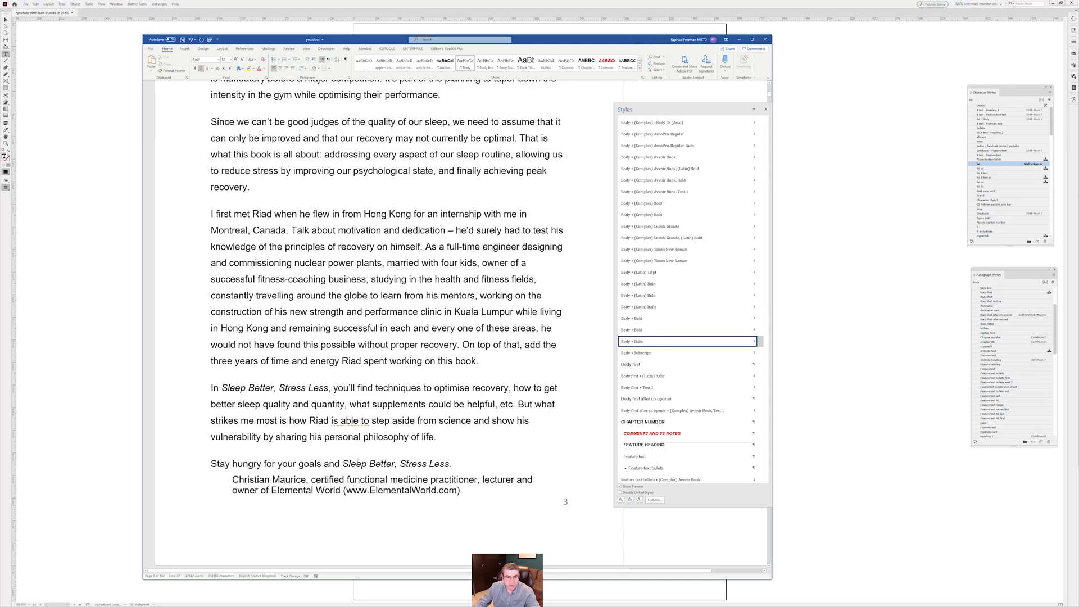
Run the ApplyStyle macro across the manuscript from the macro list
key(alt+F8)
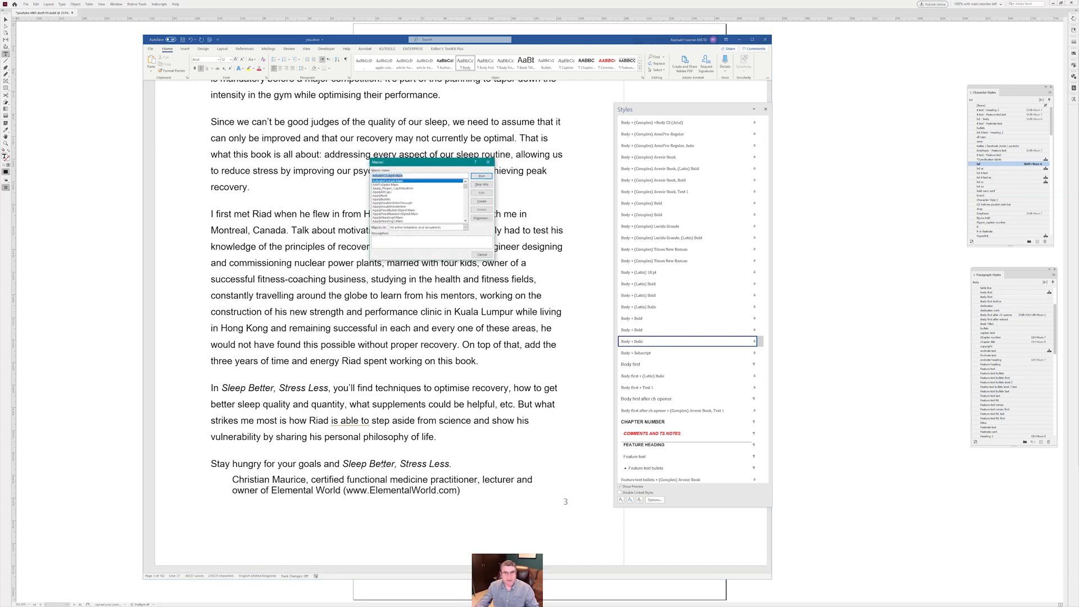
text(applystyl)
click(396, 181)
click(482, 176)
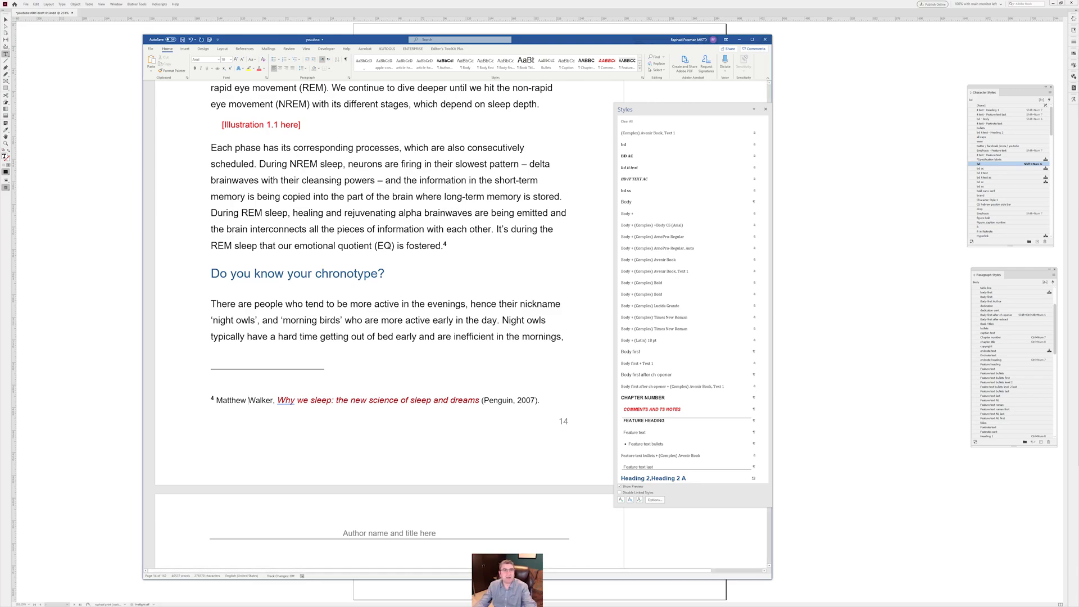
Save the manuscript as a new document named fred.docx
key(F12)
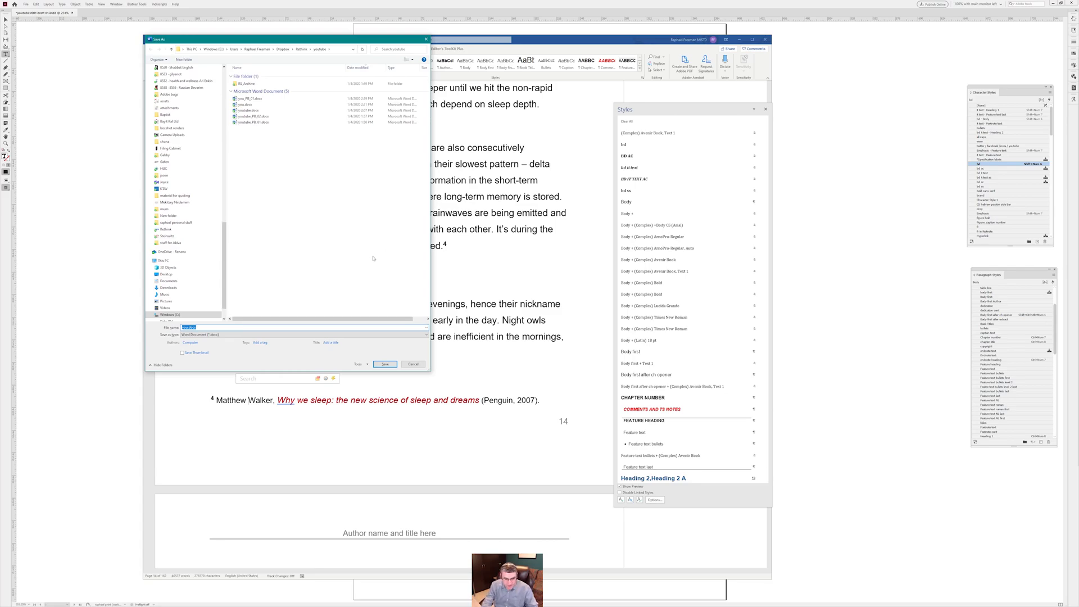
text(fred)
key(Return)
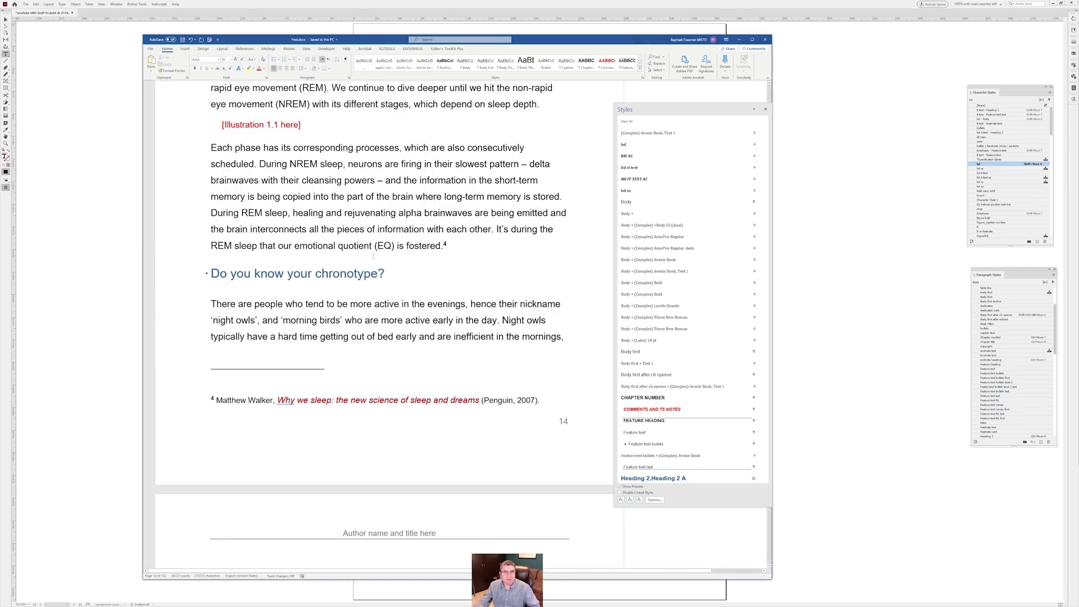
Close Word and place fred.docx into the empty InDesign frame with style mapping, dismissing Missing Fonts
click(765, 40)
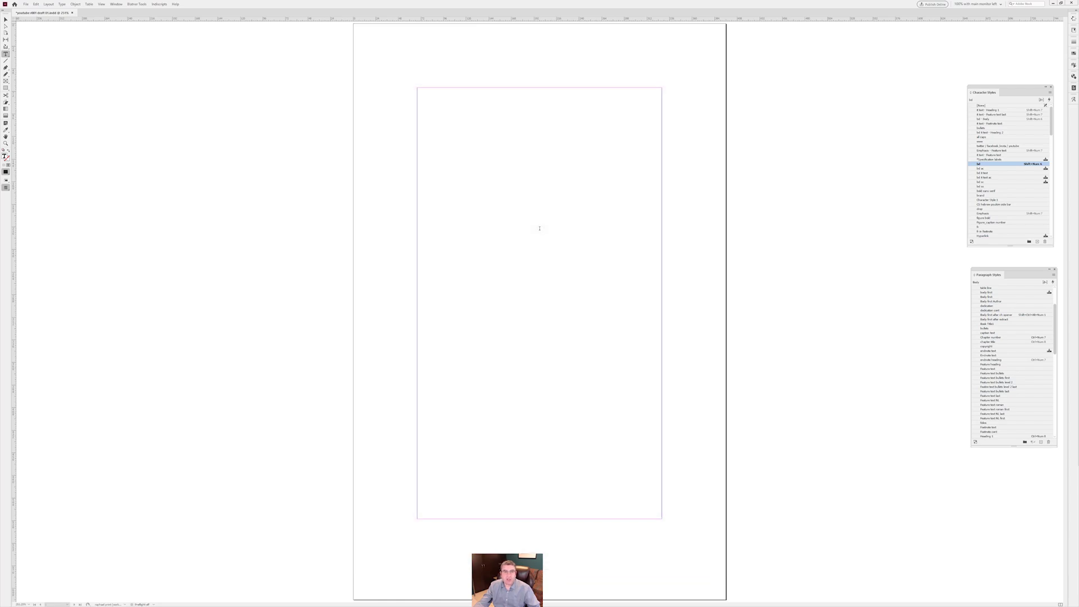
click(455, 90)
key(ctrl+d)
click(314, 224)
click(544, 374)
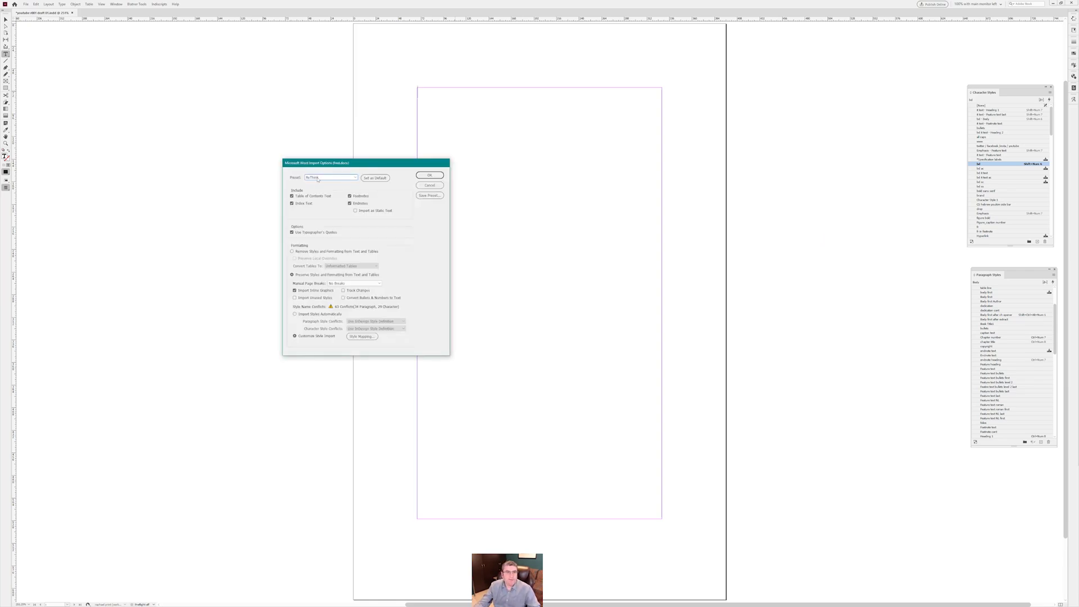
click(362, 336)
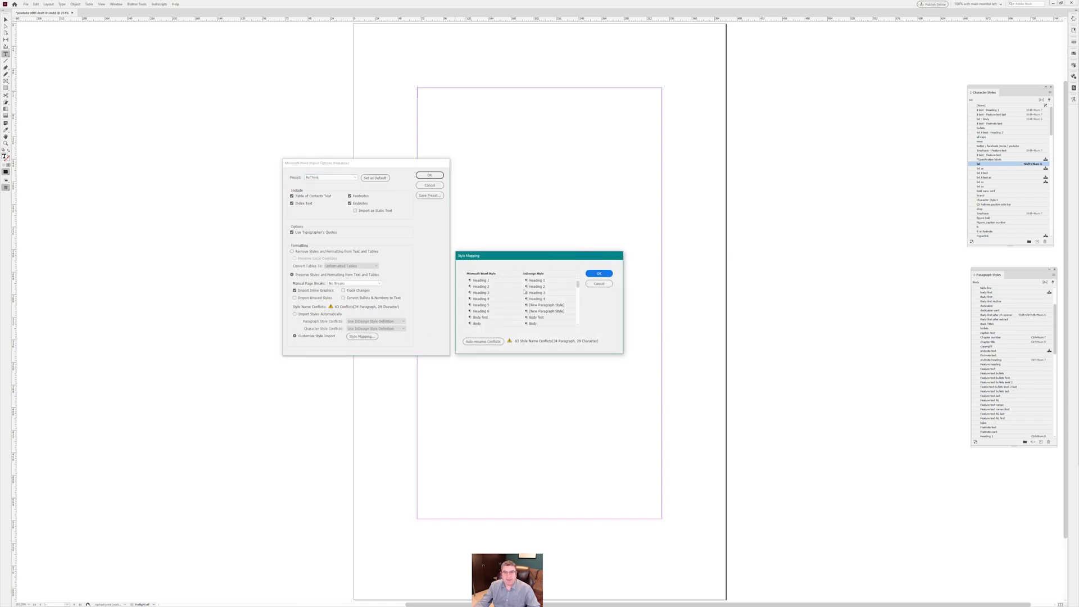
click(595, 285)
click(430, 174)
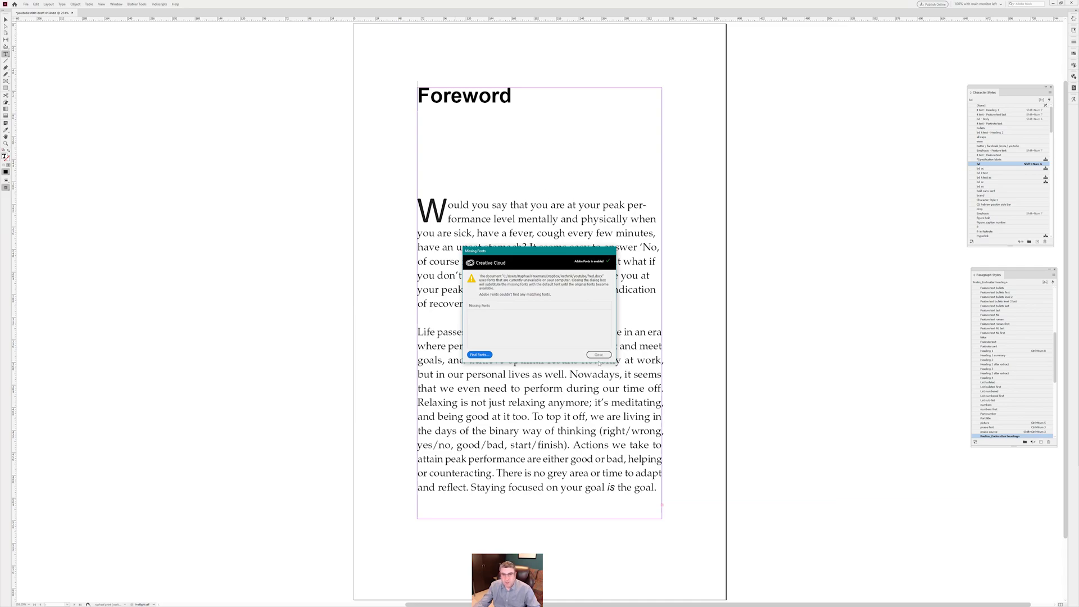
click(598, 355)
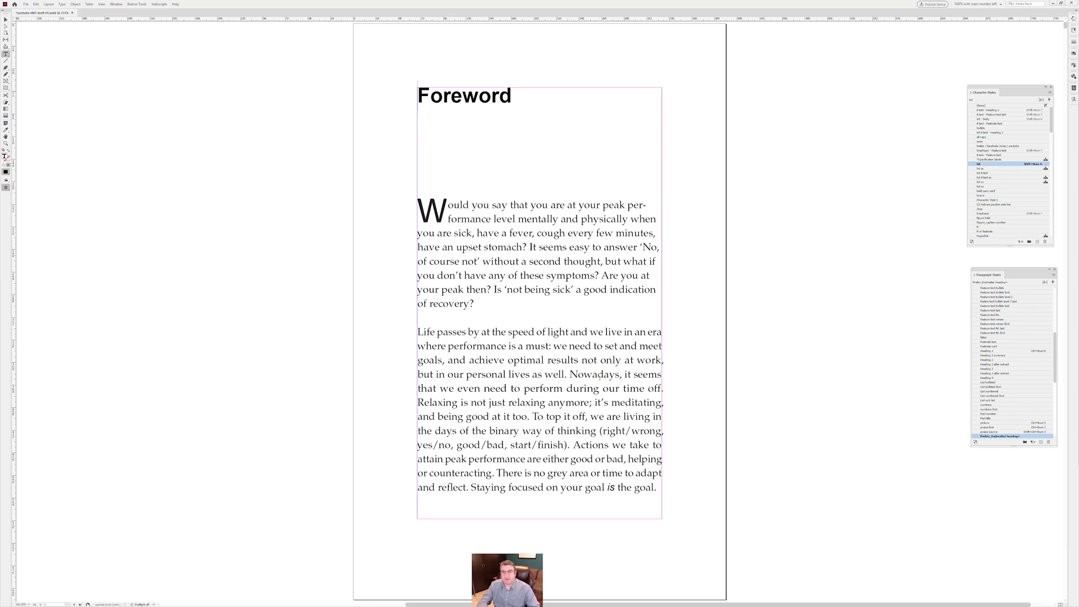
Click into the Foreword story, move to the next spread, and select then deselect all text
click(599, 378)
key(Page_Down)
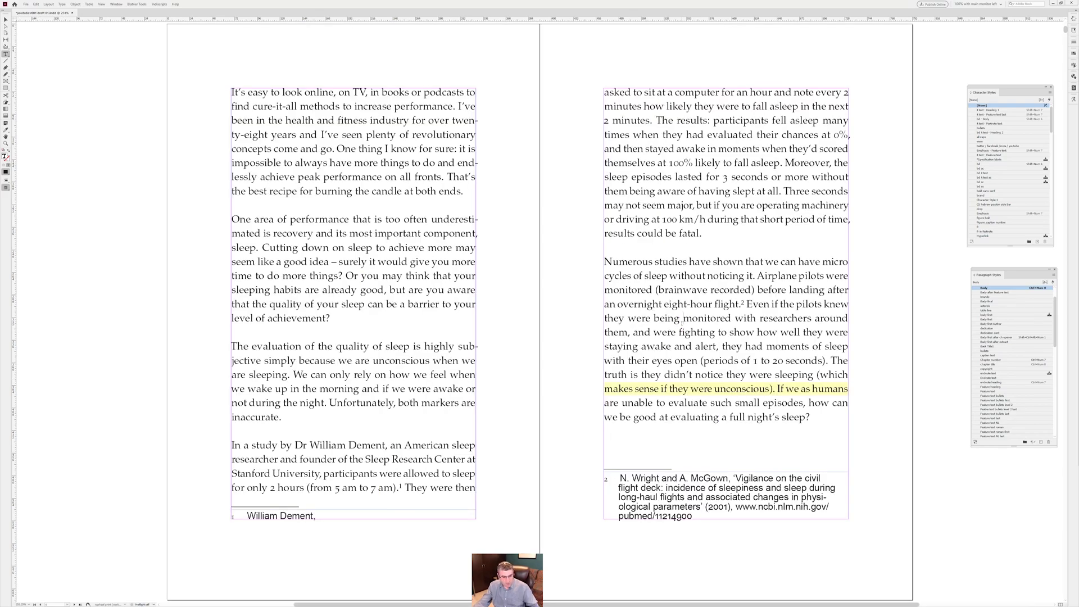
key(ctrl+a)
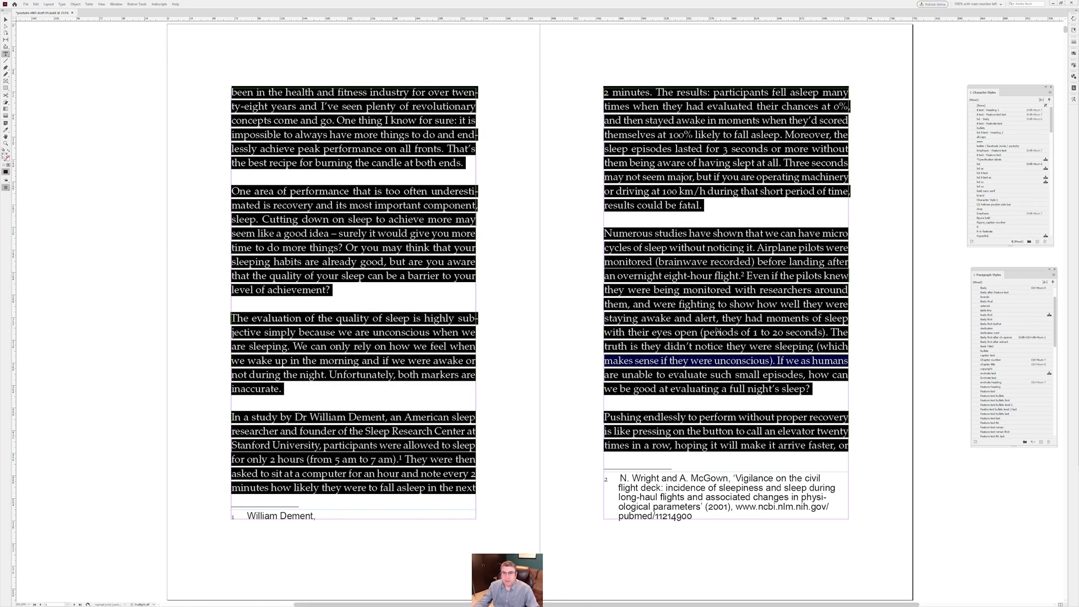
key(ctrl+shift+a)
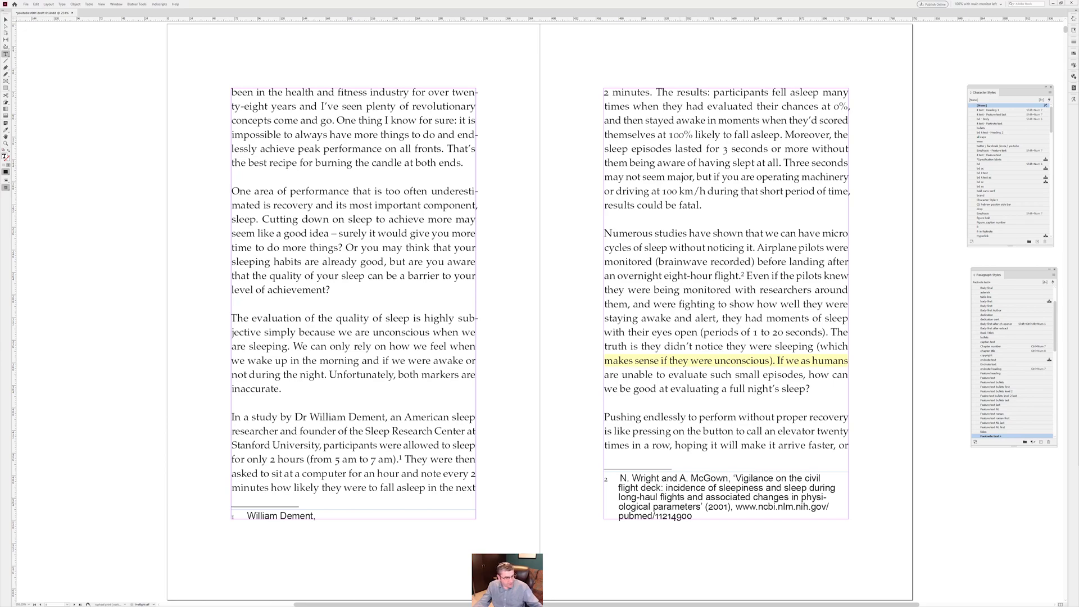
Run Find/Change Change All to reapply Footnote text to all footnotes, then check italic text's character style
key(ctrl+f)
click(671, 176)
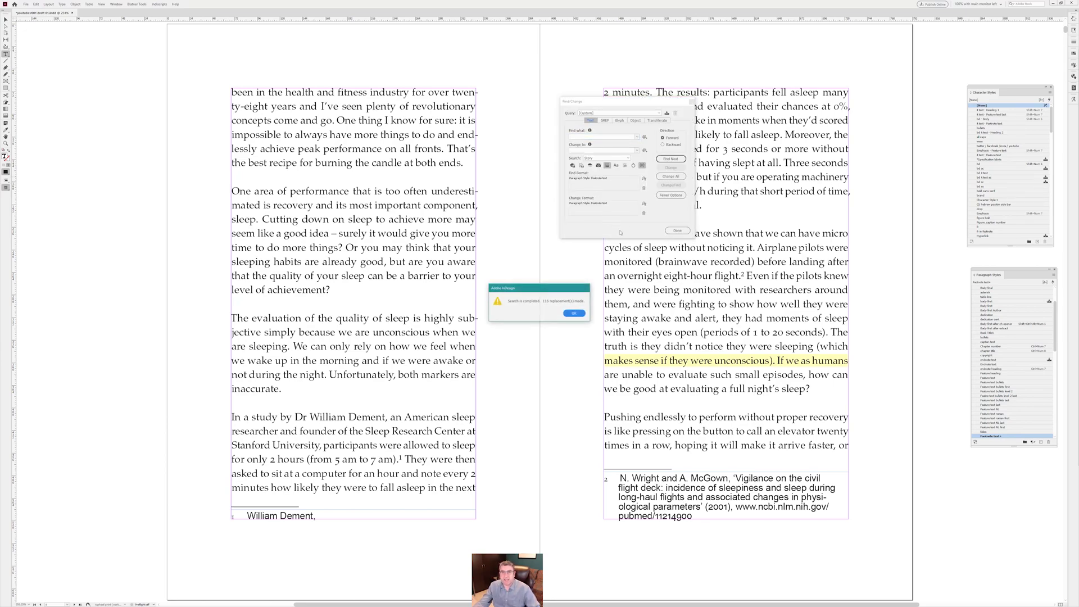
click(574, 314)
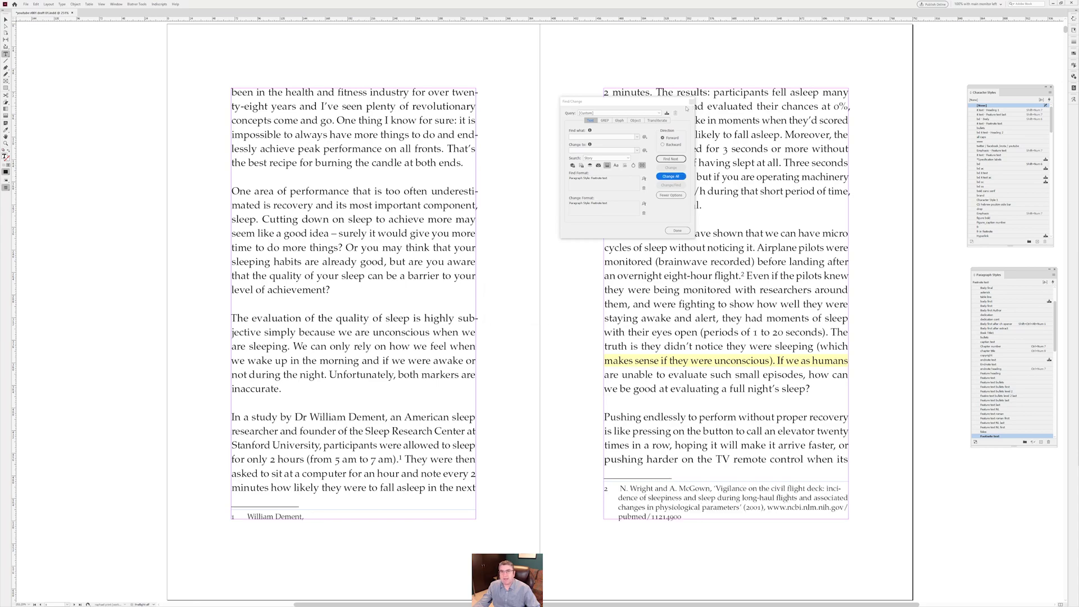
key(Escape)
key(ctrl+z)
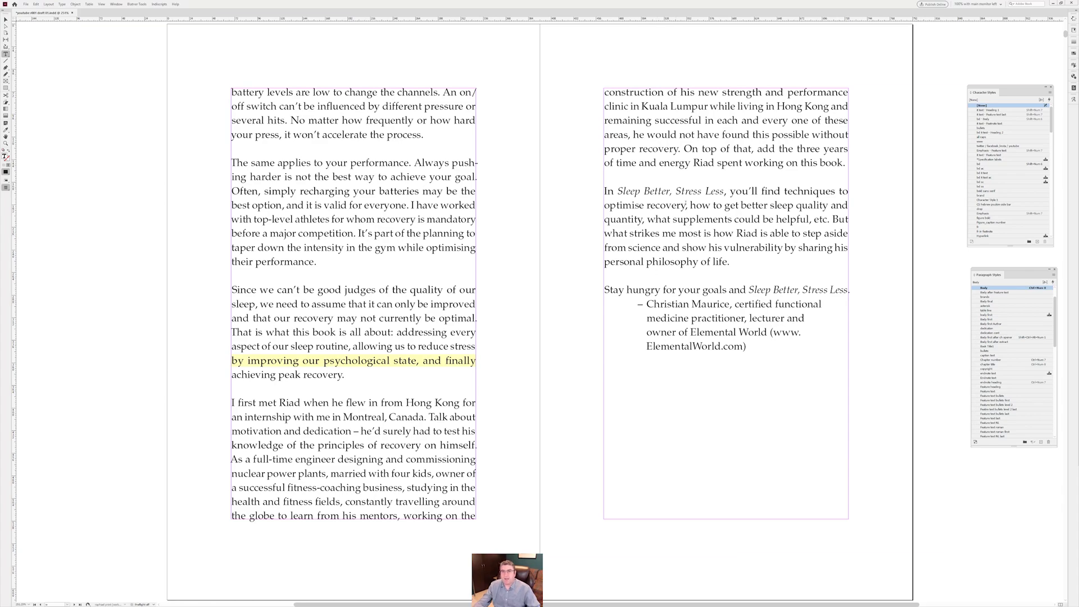
click(643, 192)
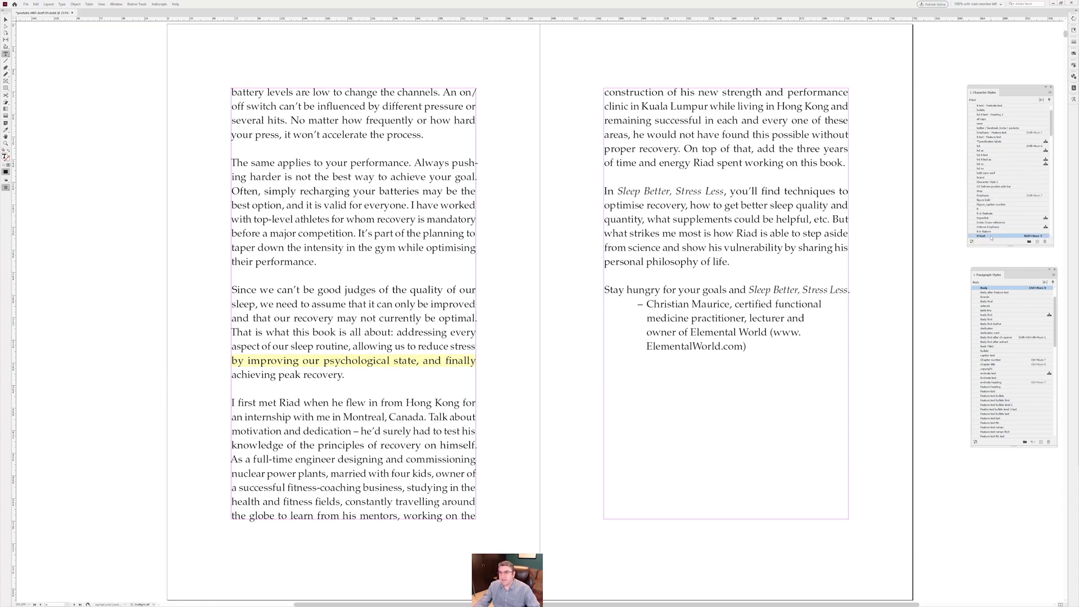
Check the styles on regular body text and on the Introduction heading
click(688, 233)
key(Page_Down)
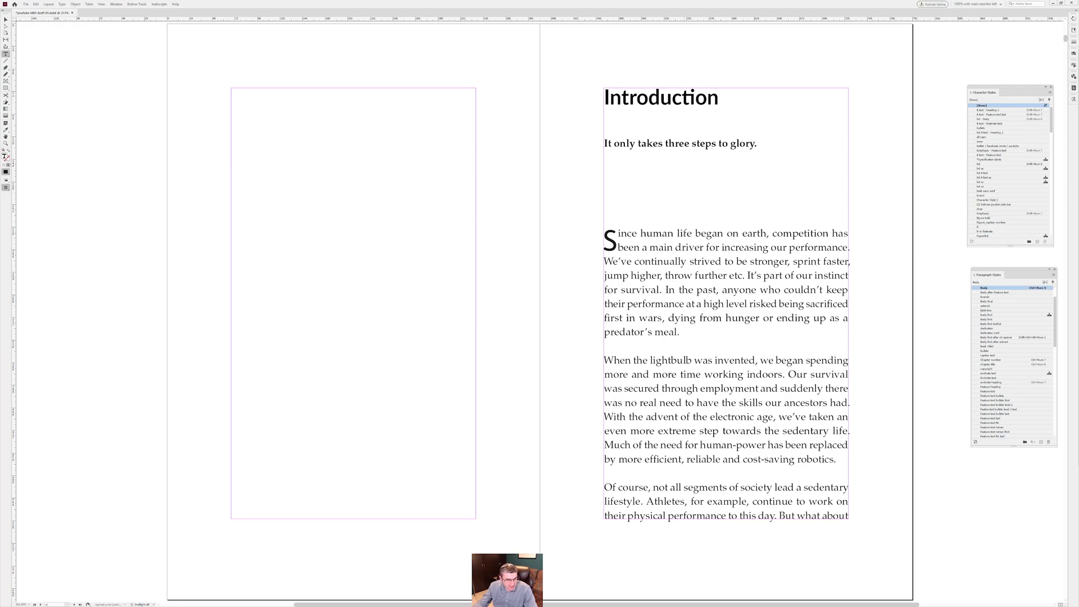
click(636, 96)
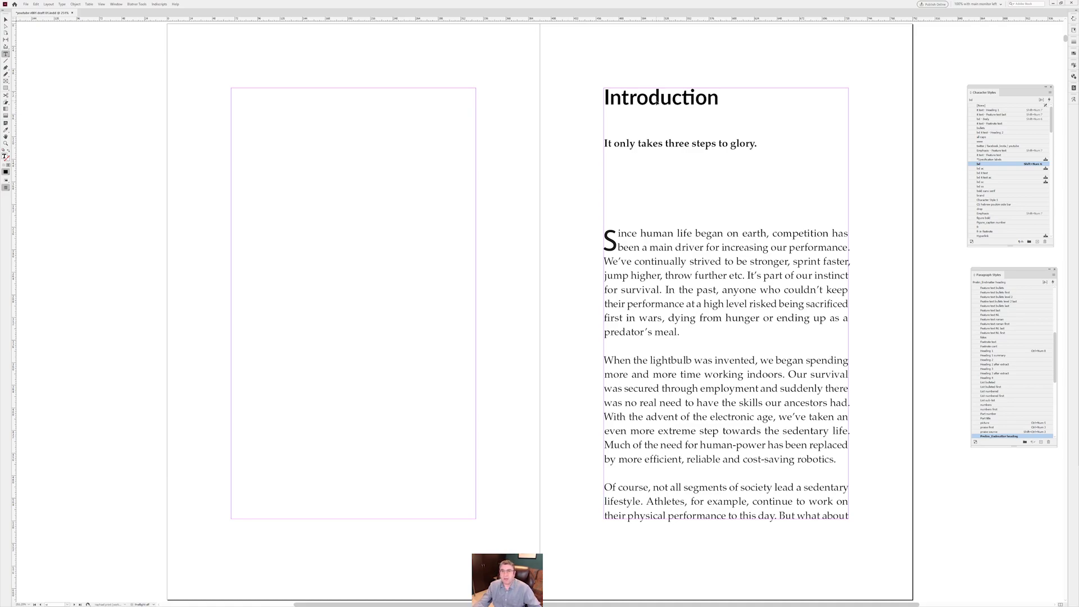
Set Find/Change's replacement character style to [None] for Prelim_Endmatter headings, then close it
key(ctrl+f)
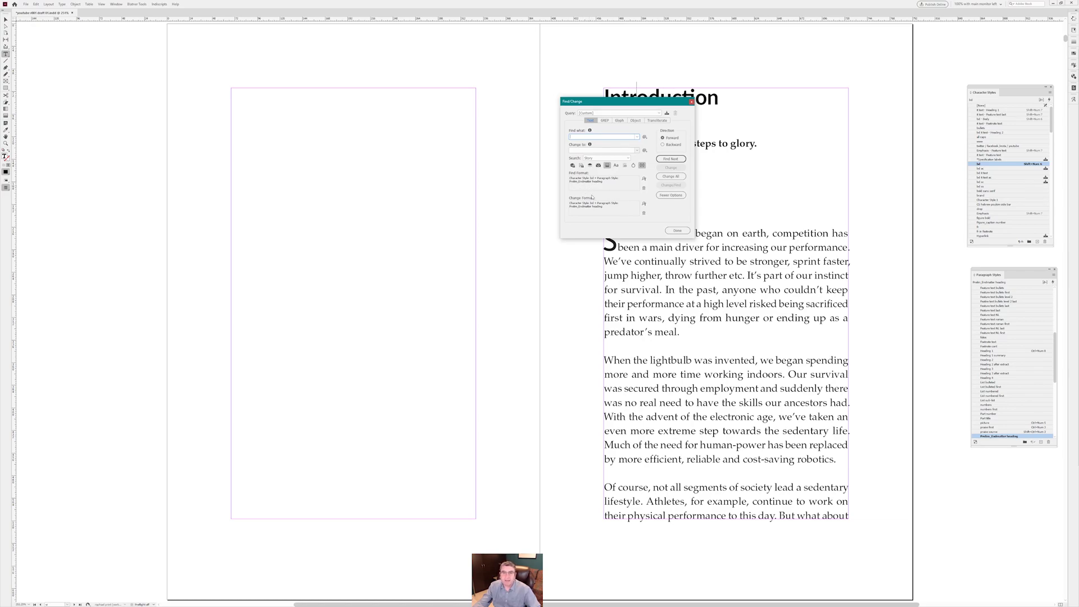
click(643, 203)
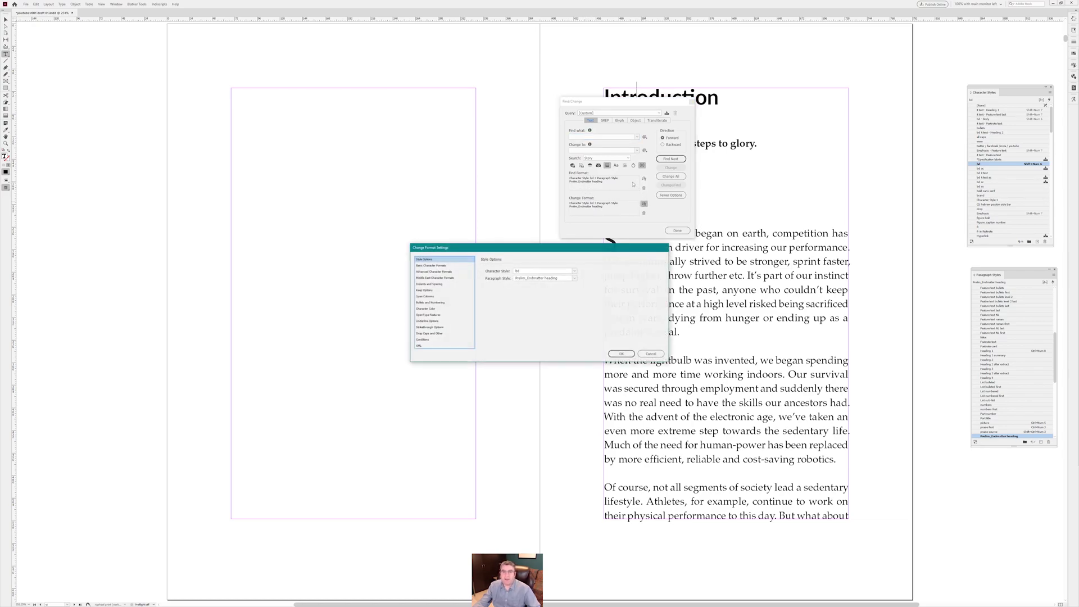
click(542, 271)
click(531, 273)
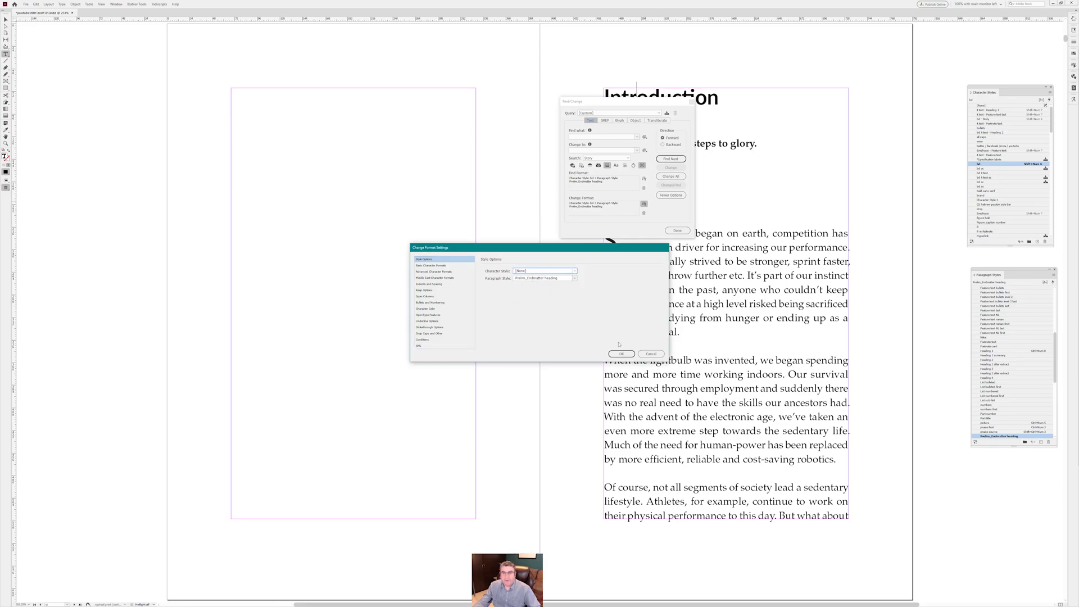
click(622, 353)
drag(605, 107, 395, 123)
click(485, 119)
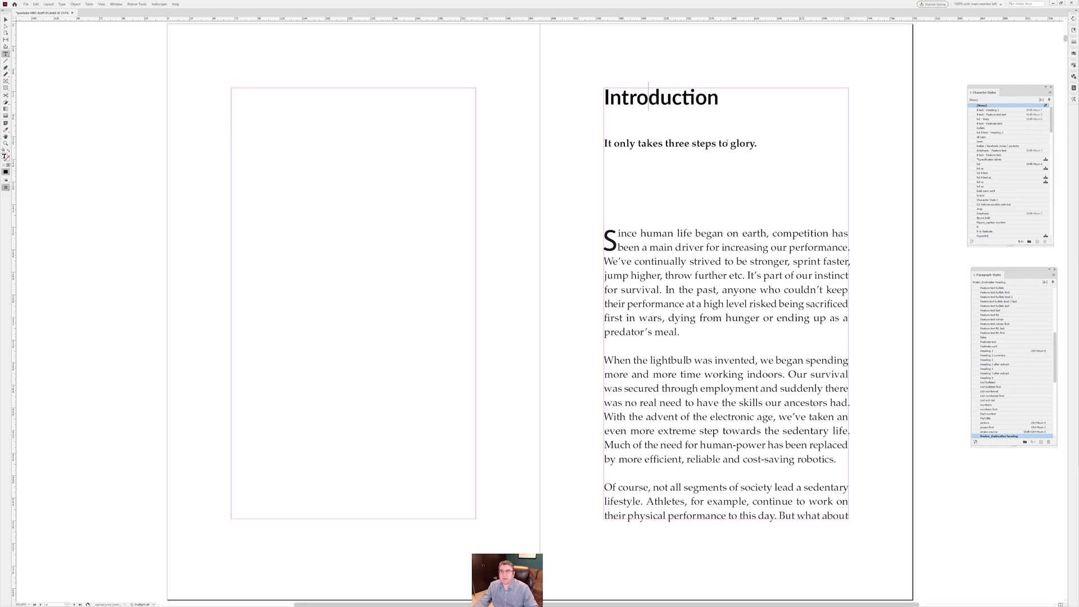
Jump ahead to the feature heading, clear its character style, and check the PART ONE heading
key(ctrl+alt+f)
key(ctrl+alt+f)
key(ctrl+alt+f)
key(ctrl+alt+f)
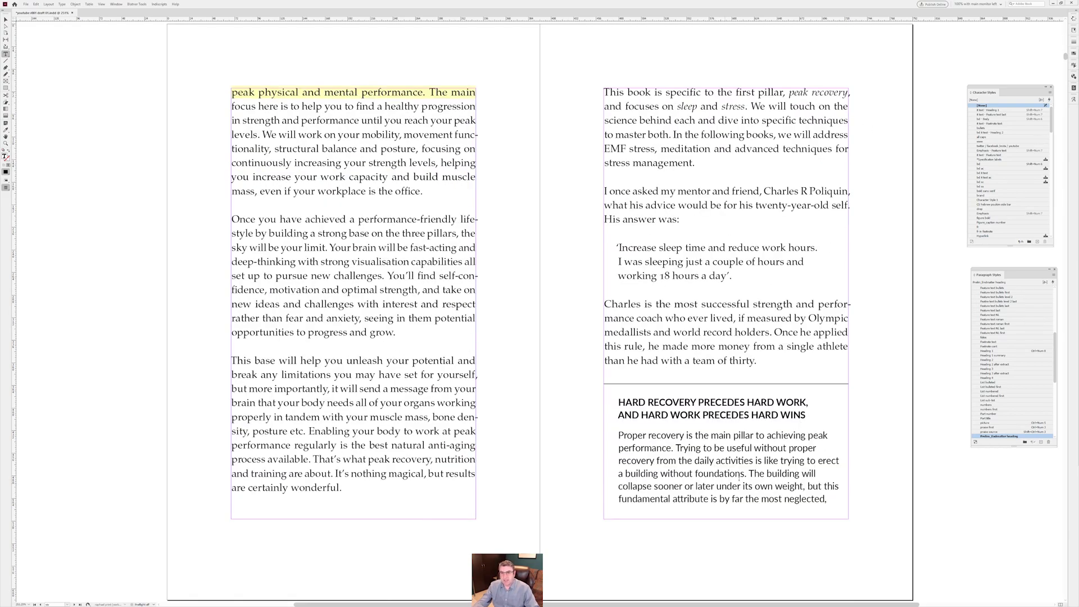
click(727, 402)
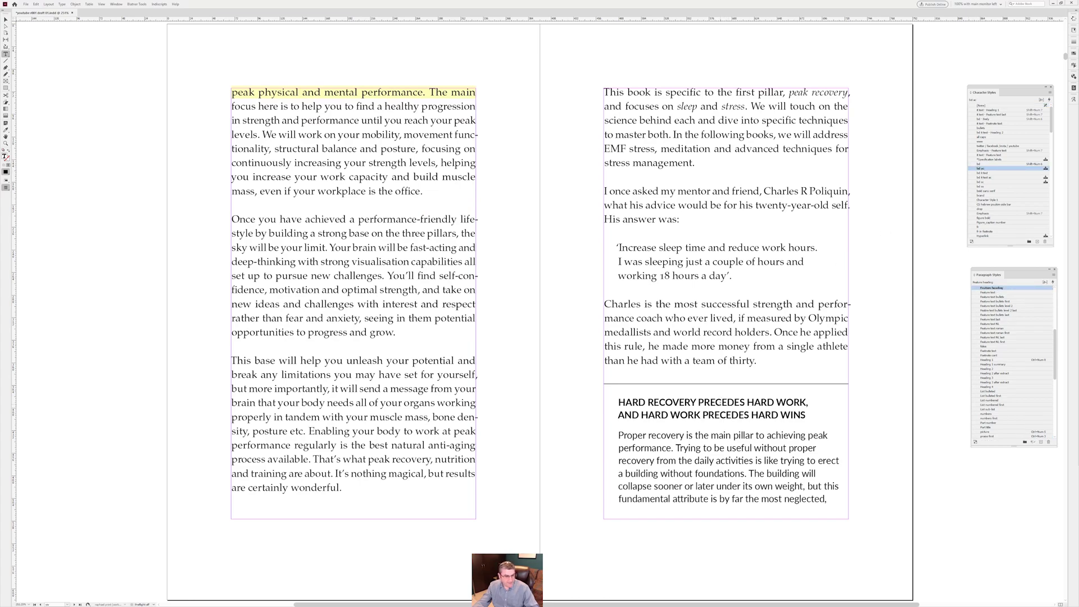
key(Down)
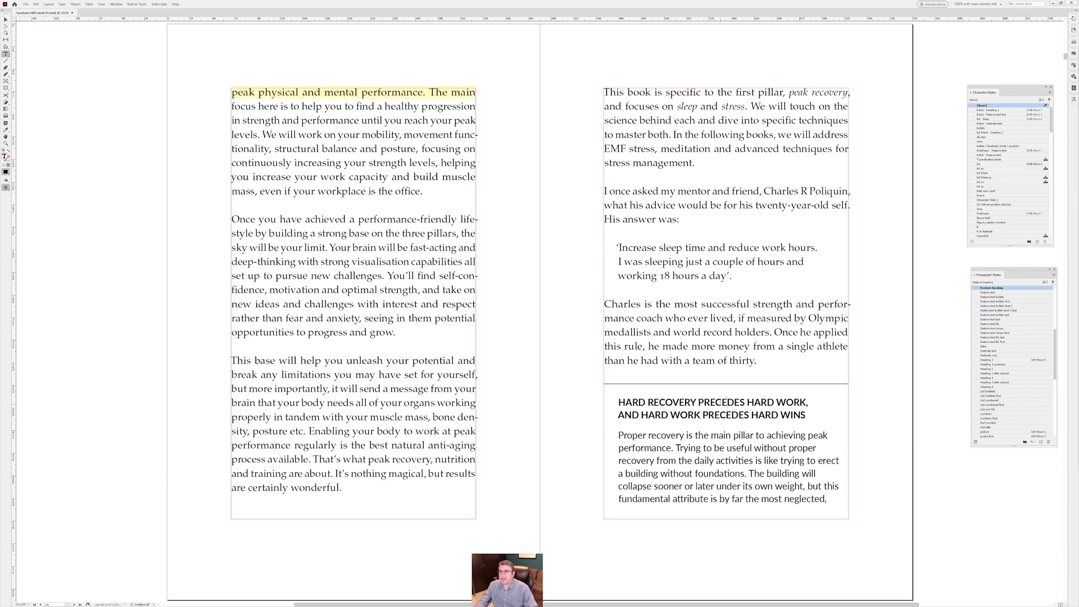
key(Page_Down)
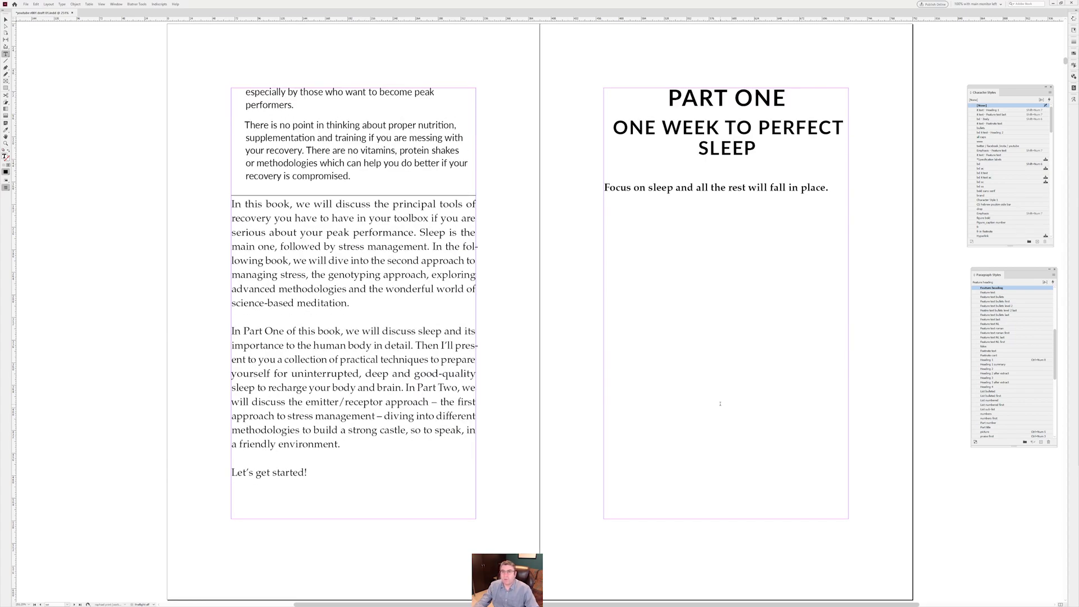
click(714, 99)
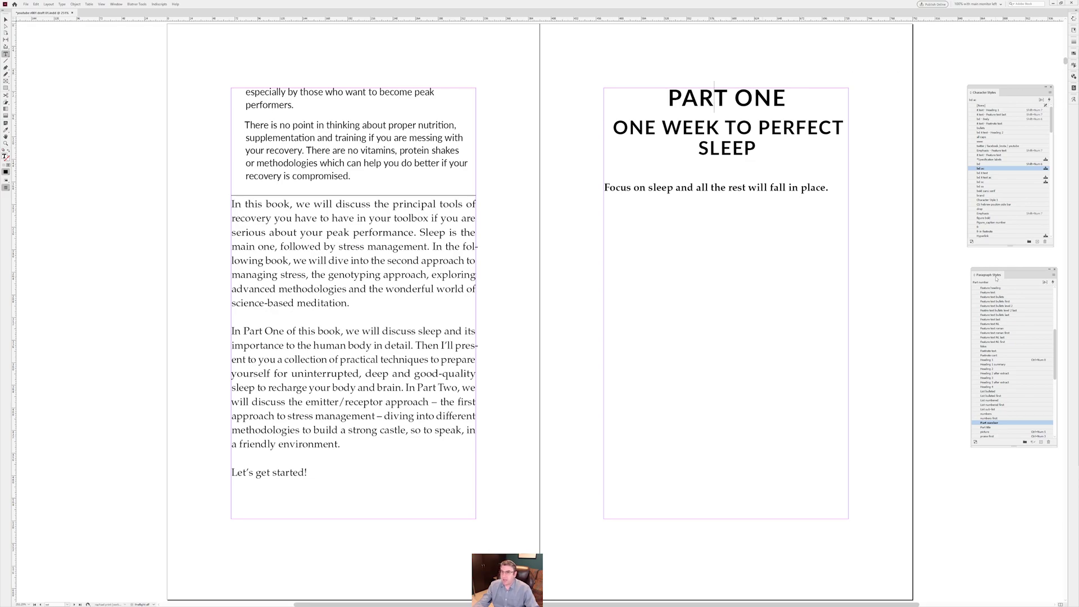
Inspect the Part number paragraph style's Basic Character Formats without changing anything
right_click(999, 424)
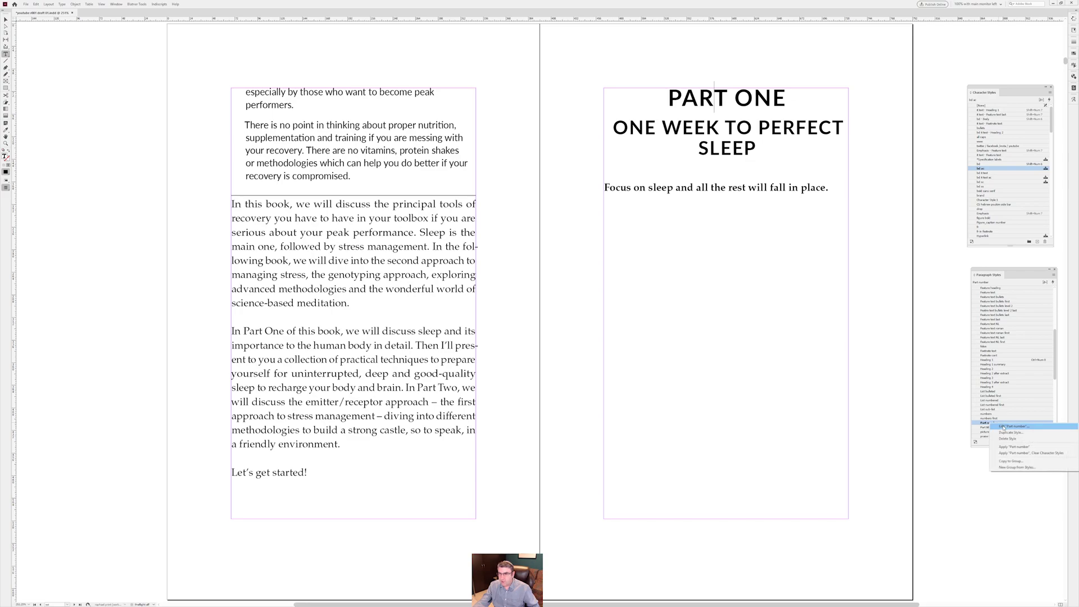
click(1007, 439)
click(460, 401)
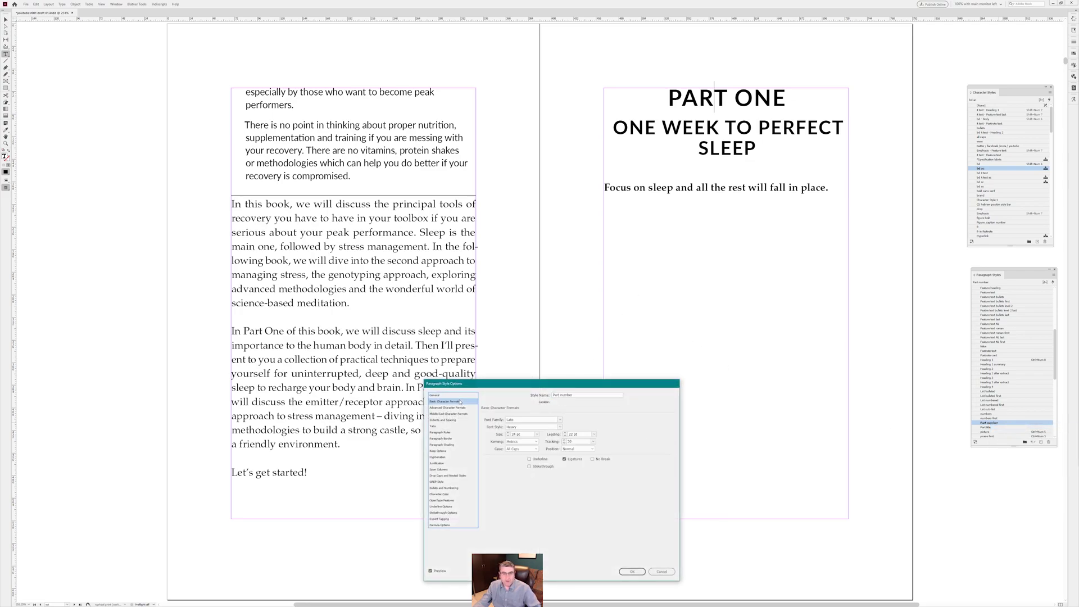
click(661, 571)
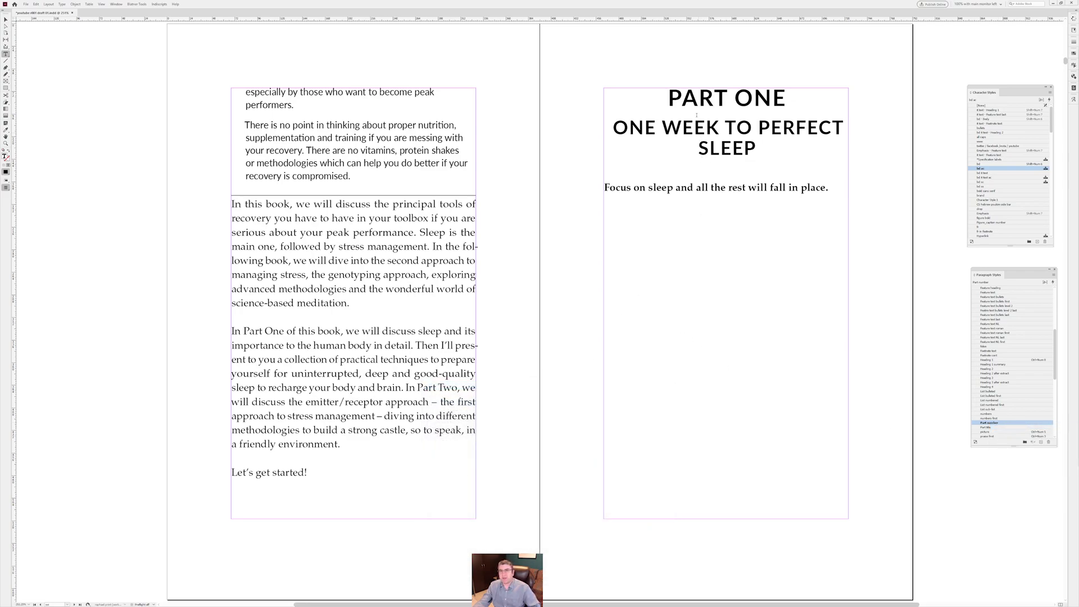
Recheck PART ONE's character style, review Part number's Basic Character Formats again, then check the part title
key(Left)
click(700, 105)
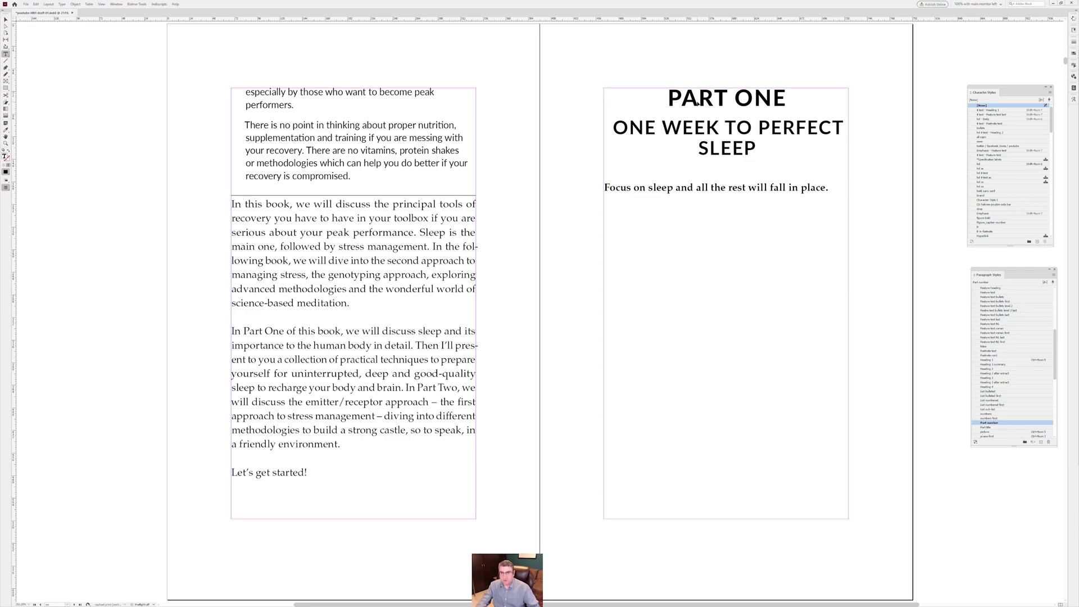
key(ctrl+shift+F11)
click(446, 401)
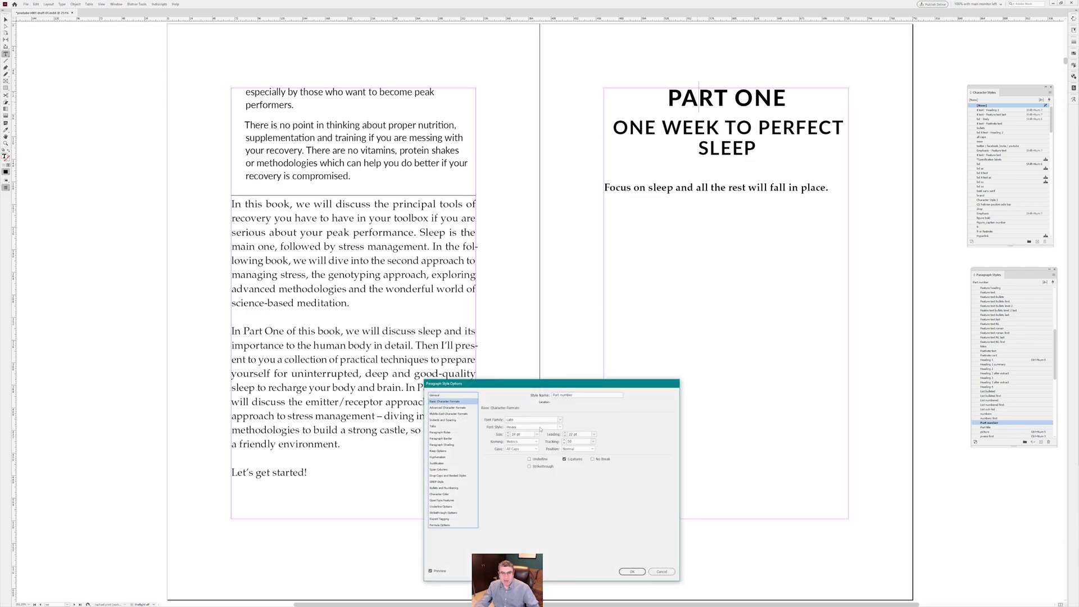
click(661, 572)
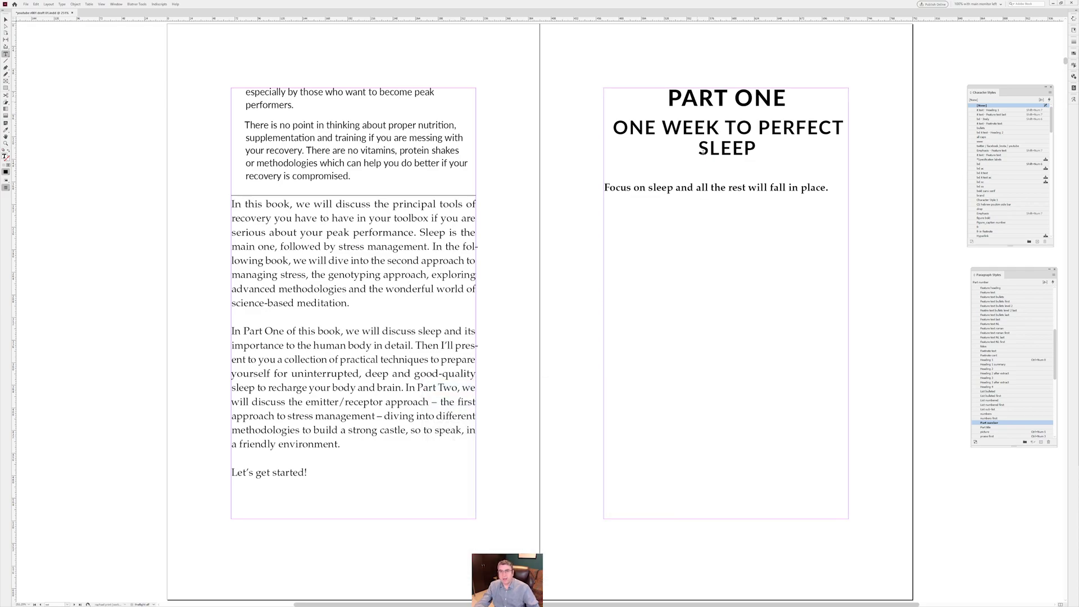
click(683, 126)
Inspect the chapter 1 heading's styles, then the 'Do you know your chronotype?' heading two spreads later
key(alt+Page_Down)
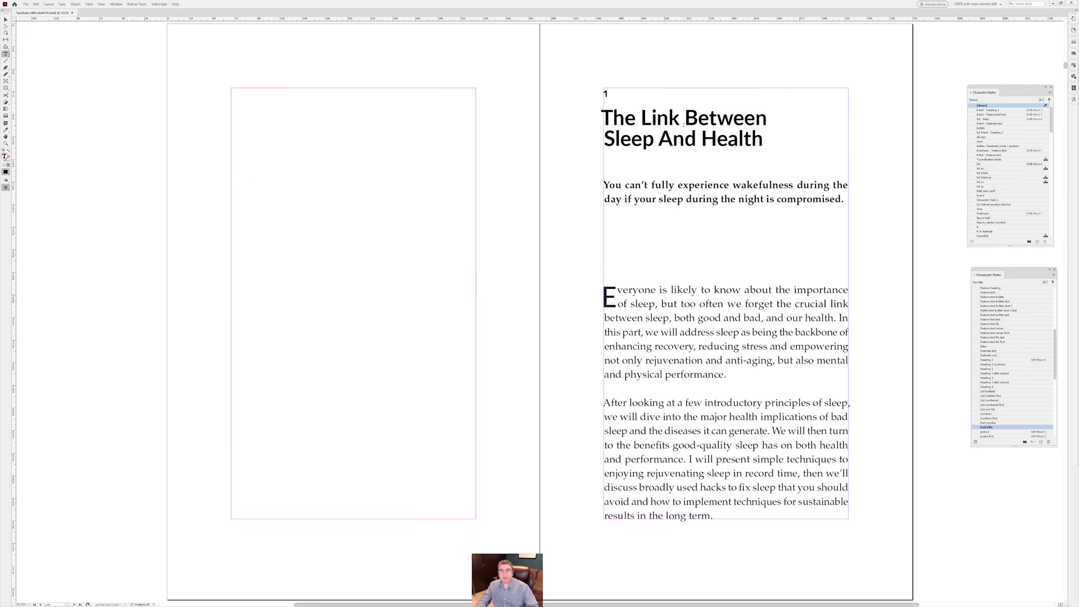
click(662, 121)
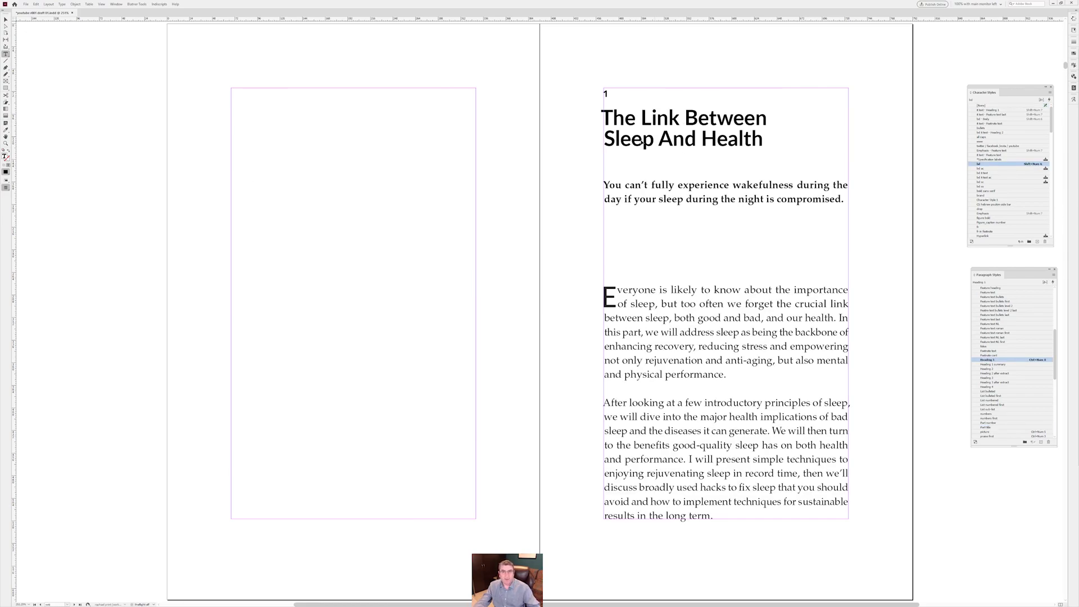
key(alt+Page_Down)
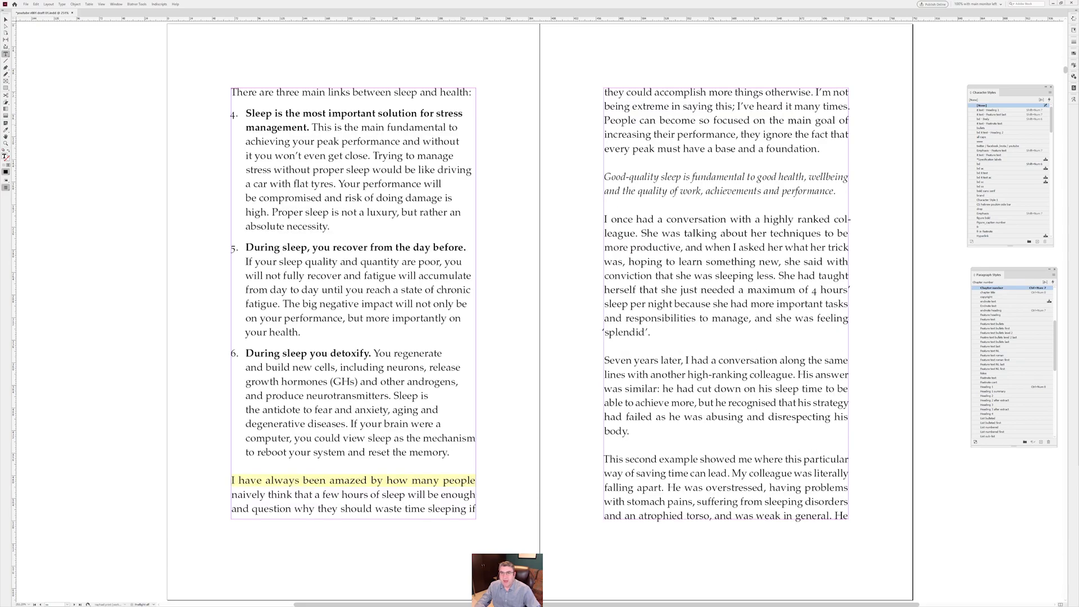
key(alt+Page_Down)
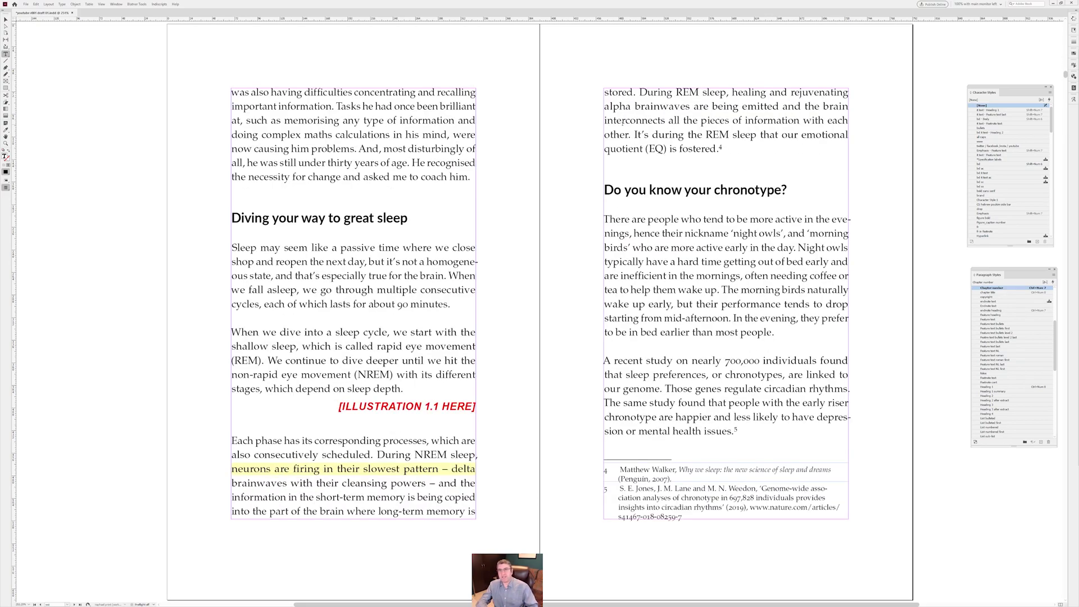
click(673, 190)
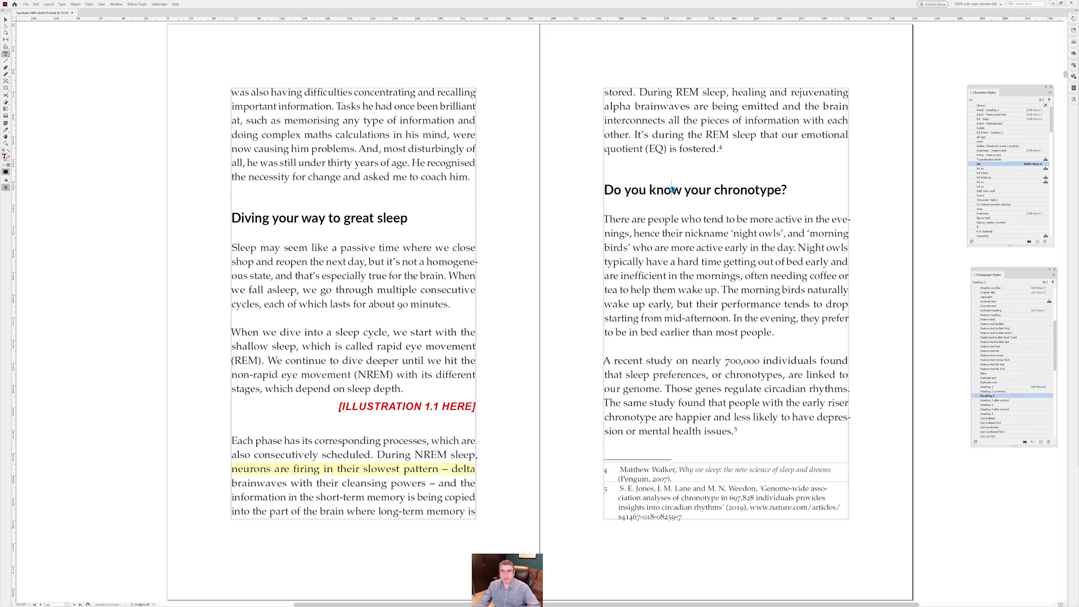